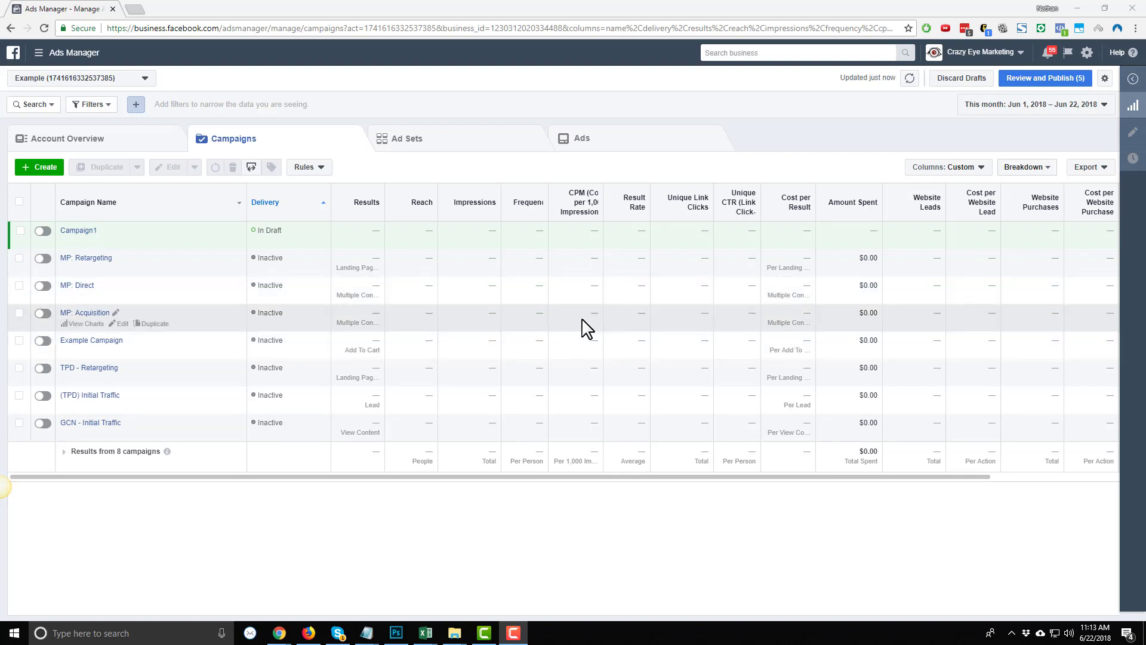
Start a new campaign from the Campaigns tab with the Create button
{"action": "left_click", "coordinate": [52, 168]}
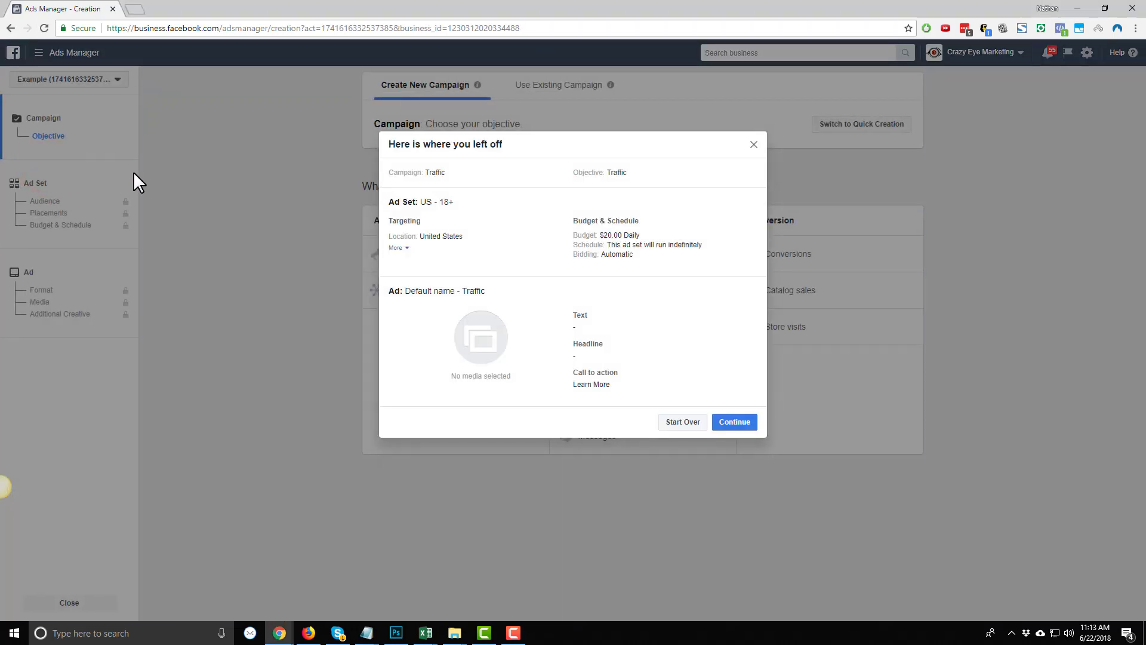
Discard the unfinished Traffic draft and restart guided creation at the objective choice
{"action": "left_click", "coordinate": [686, 424]}
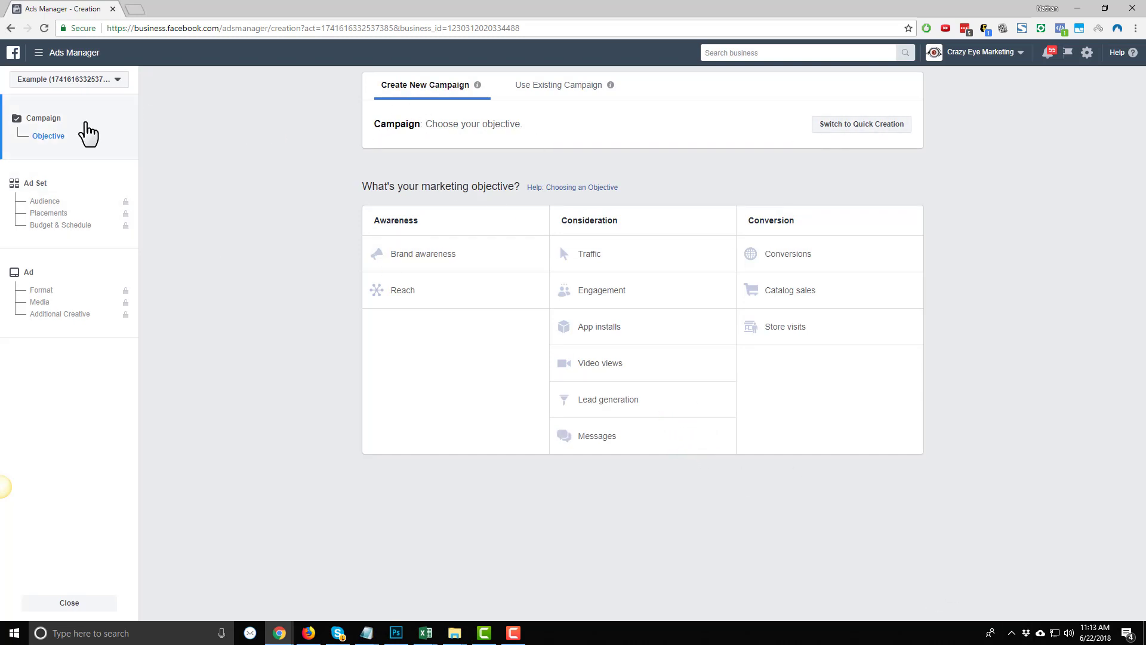
{"action": "left_click", "coordinate": [867, 126]}
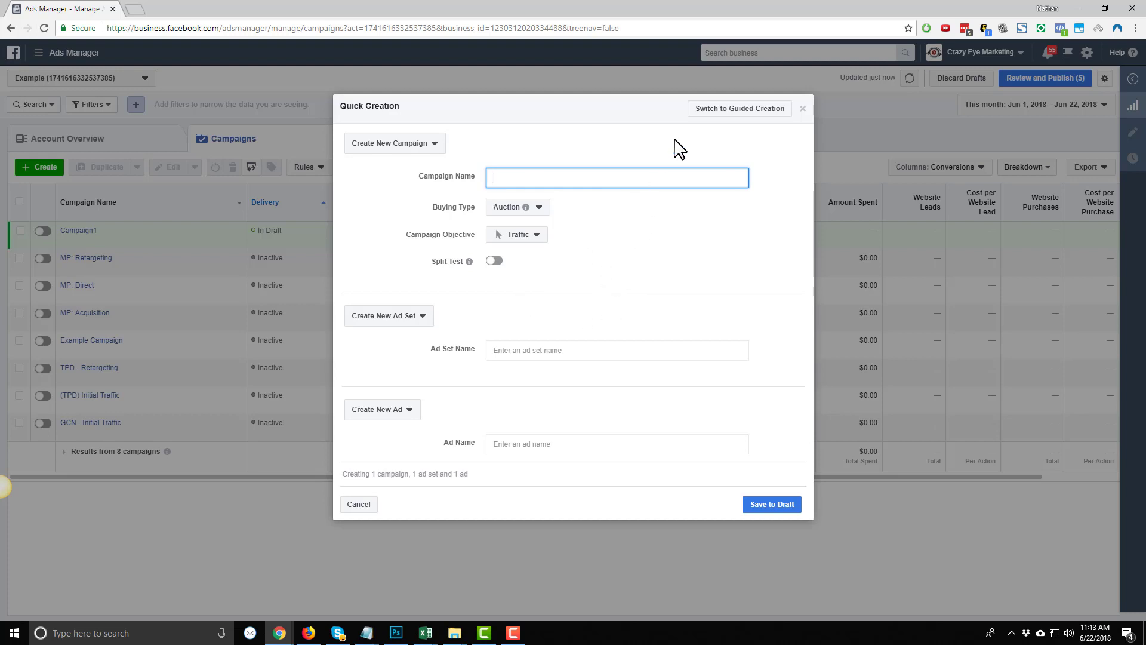
{"action": "left_click", "coordinate": [742, 113]}
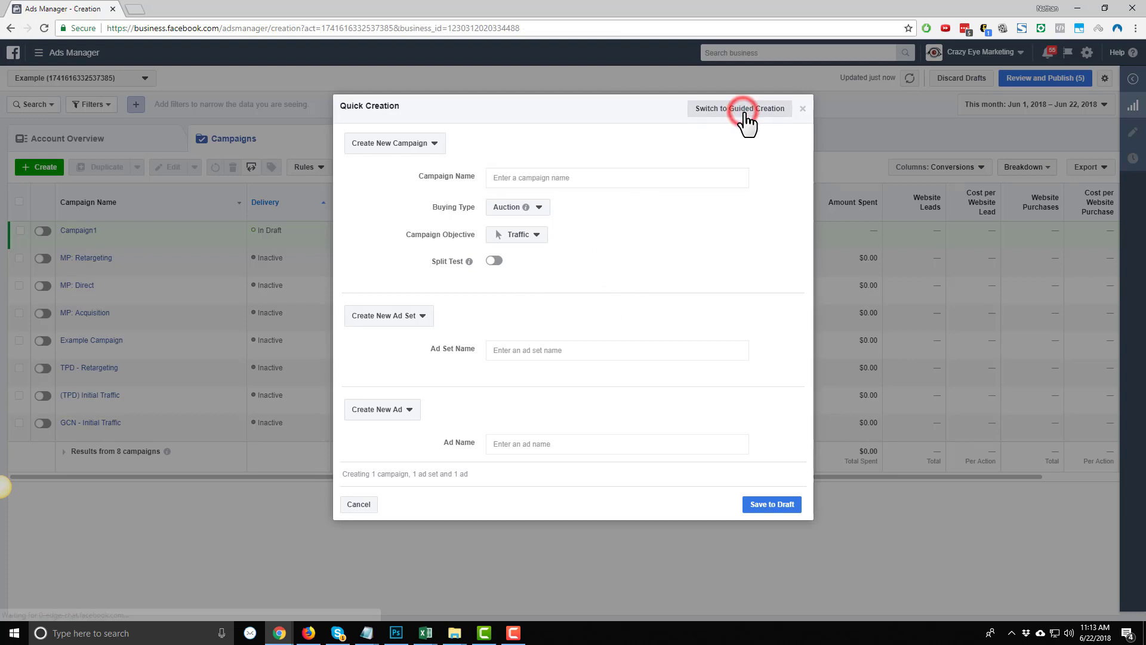
{"action": "left_click", "coordinate": [688, 425]}
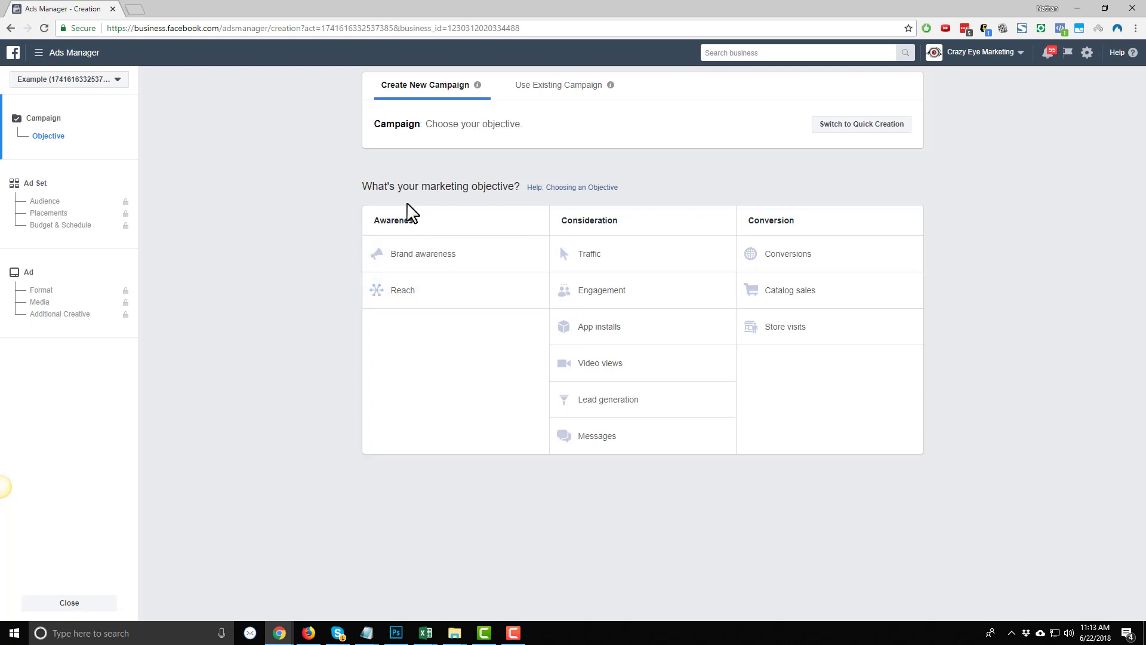
Choose the Reach objective and name the campaign 'Example Click To Call'
{"action": "left_click_drag", "start_coordinate": [428, 186], "coordinate": [515, 187]}
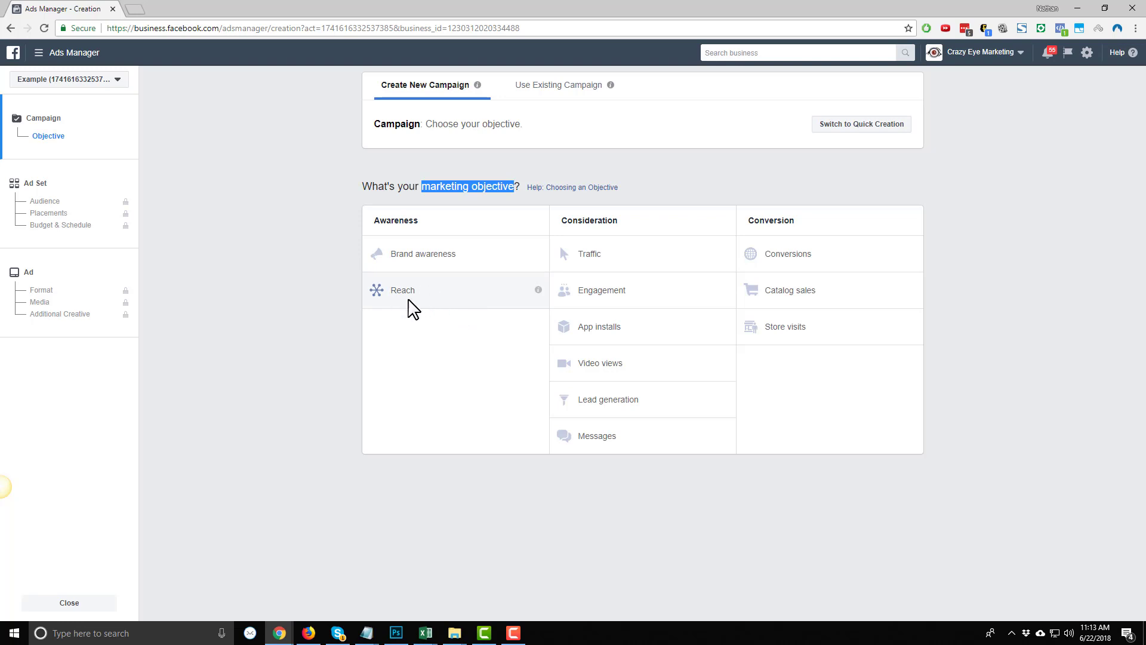
{"action": "left_click", "coordinate": [415, 294]}
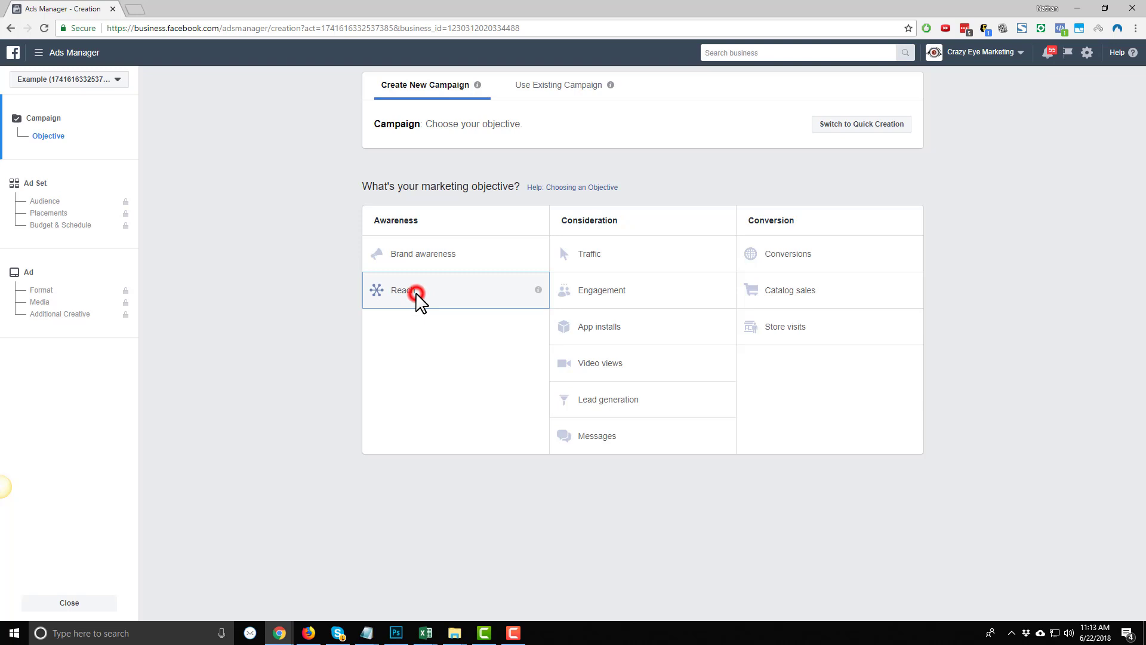
{"action": "double_click", "coordinate": [723, 436]}
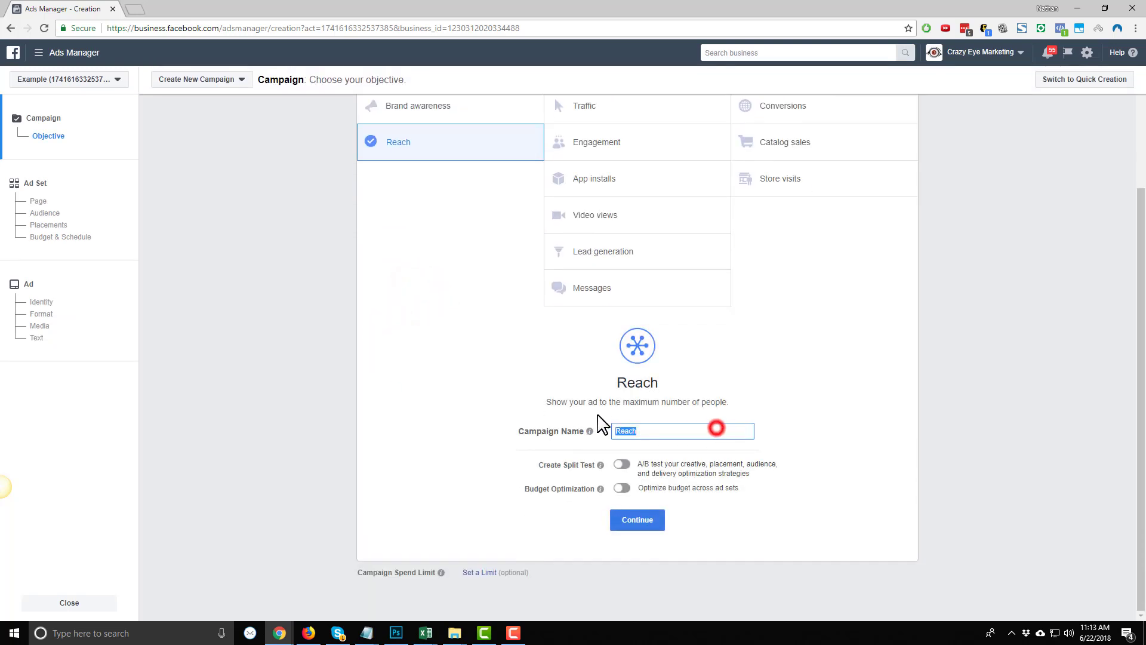
{"action": "type", "text": "Example CLick To Call"}
Advance to the ad set step and check its default name 'US - 18+'
{"action": "left_click", "coordinate": [638, 526]}
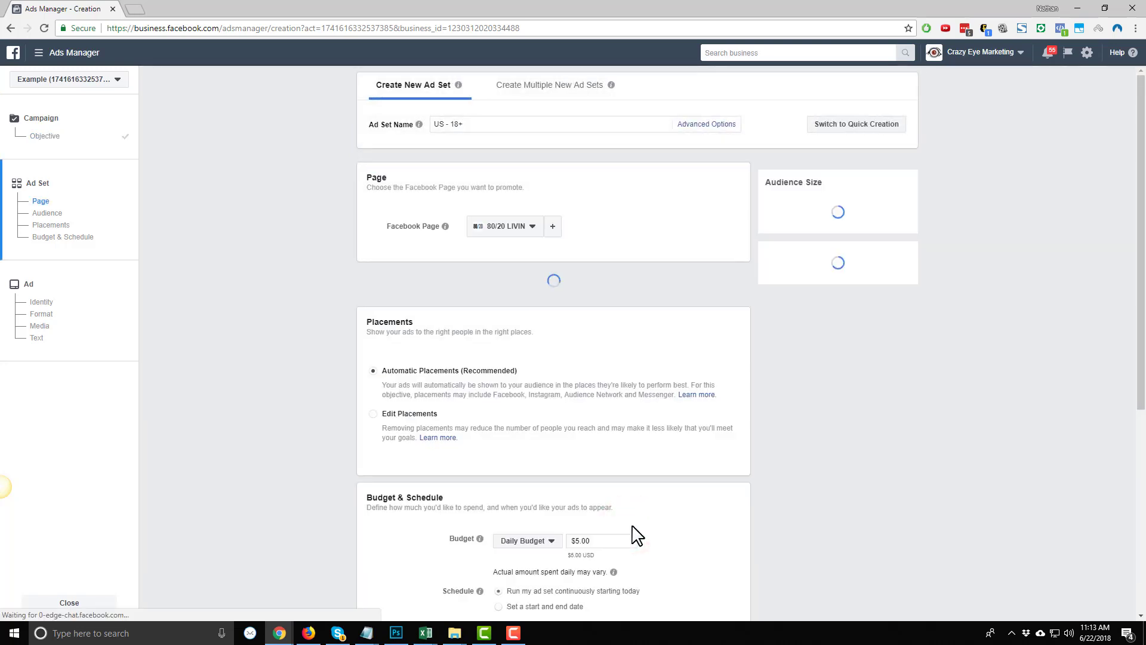
{"action": "left_click", "coordinate": [501, 123]}
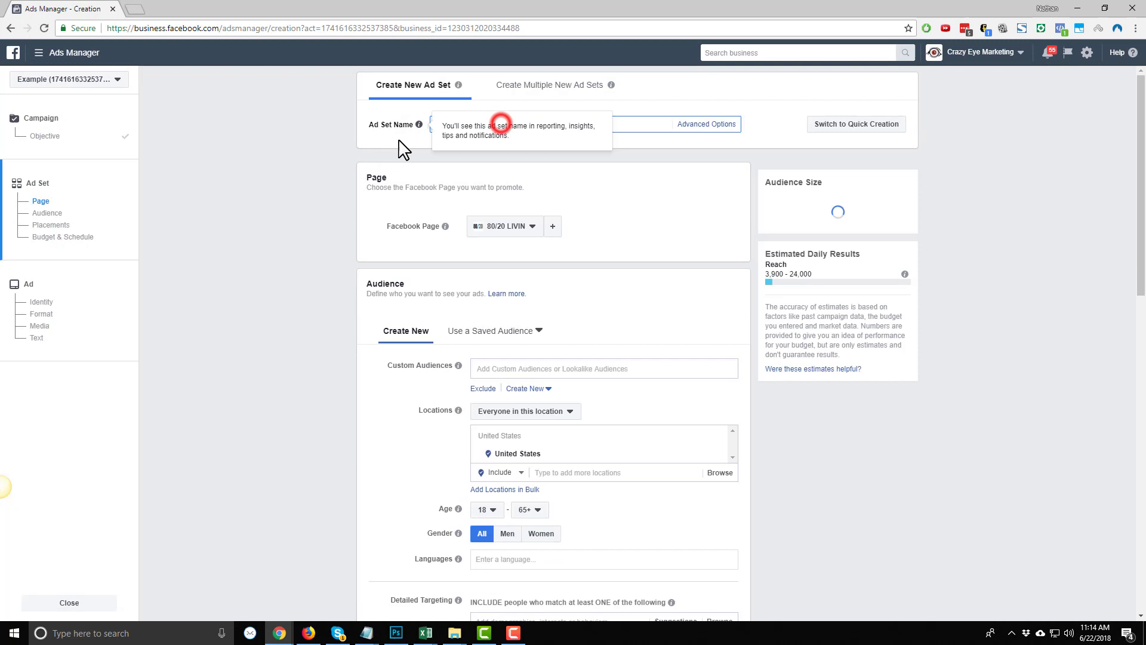
{"action": "left_click", "coordinate": [318, 150]}
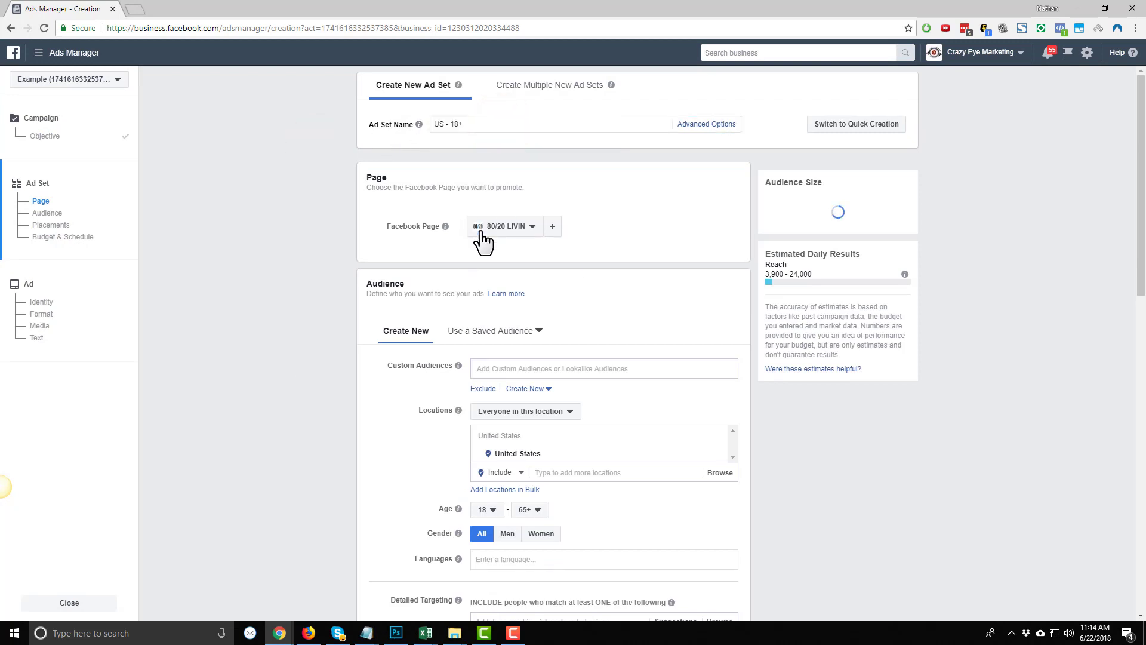
Review the United States, ages 18–65+ audience and $5 daily budget down to Placements
{"action": "scroll", "coordinate": [489, 262], "scroll_direction": "down", "scroll_amount": 1}
{"action": "scroll", "coordinate": [503, 301], "scroll_direction": "down", "scroll_amount": 2}
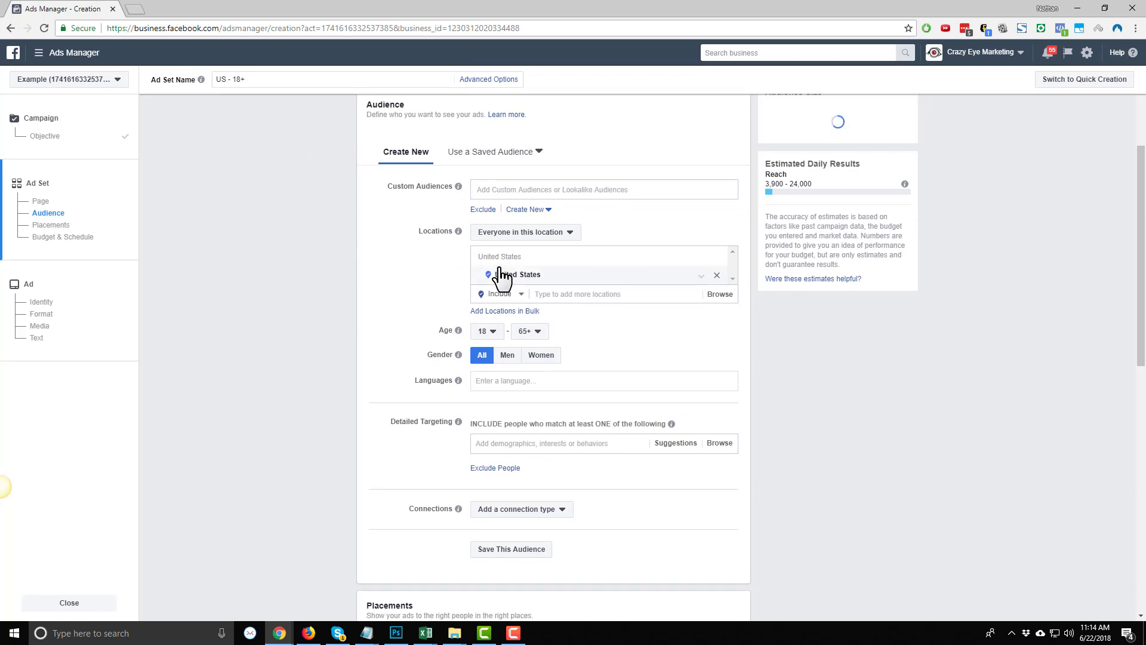
{"action": "mouse_move", "coordinate": [518, 274]}
{"action": "scroll", "coordinate": [418, 233], "scroll_direction": "down", "scroll_amount": 1}
{"action": "scroll", "coordinate": [382, 188], "scroll_direction": "up", "scroll_amount": 1}
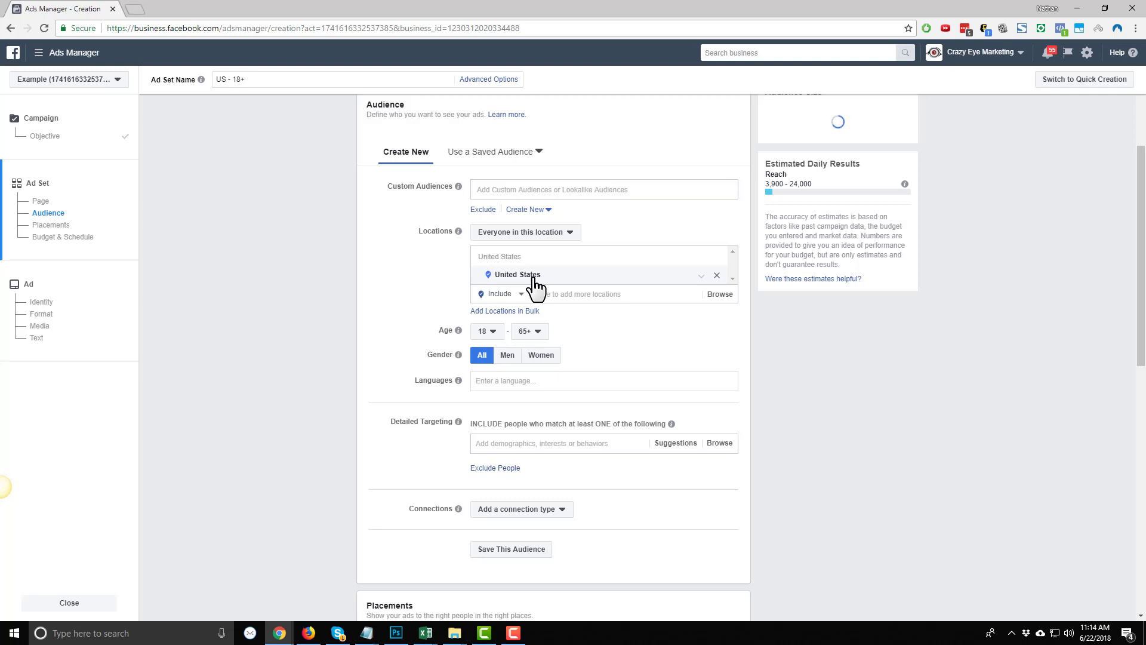
{"action": "scroll", "coordinate": [531, 296], "scroll_direction": "down", "scroll_amount": 1}
{"action": "scroll", "coordinate": [536, 299], "scroll_direction": "down", "scroll_amount": 2}
{"action": "scroll", "coordinate": [540, 297], "scroll_direction": "down", "scroll_amount": 1}
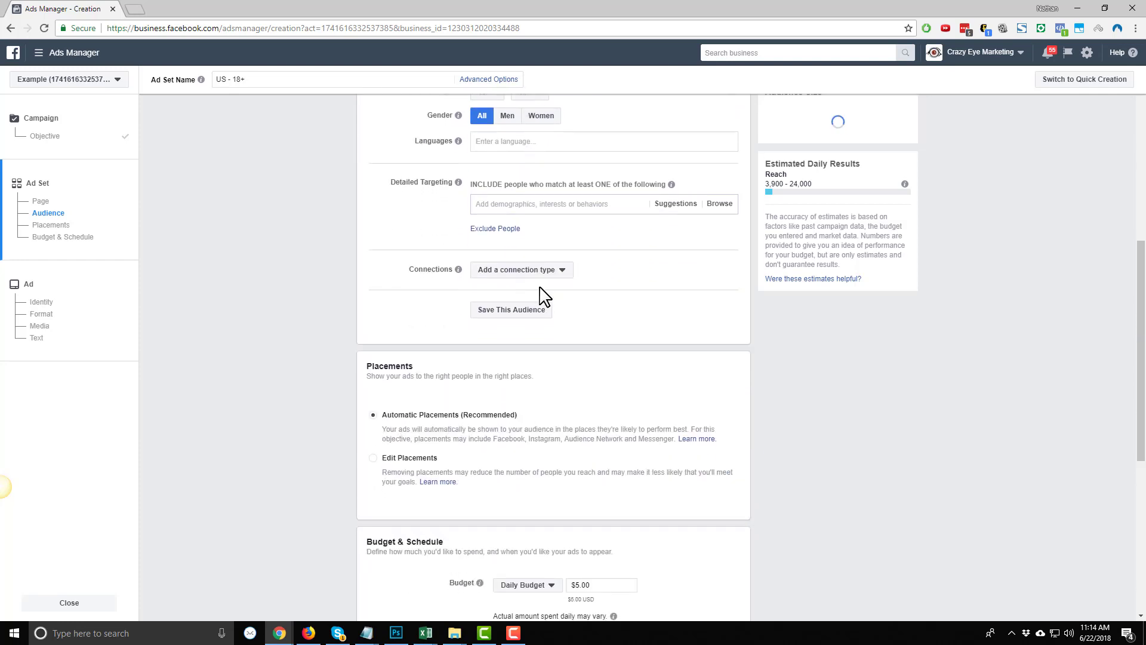
{"action": "scroll", "coordinate": [545, 296], "scroll_direction": "down", "scroll_amount": 1}
{"action": "scroll", "coordinate": [557, 294], "scroll_direction": "down", "scroll_amount": 1}
{"action": "scroll", "coordinate": [591, 299], "scroll_direction": "down", "scroll_amount": 1}
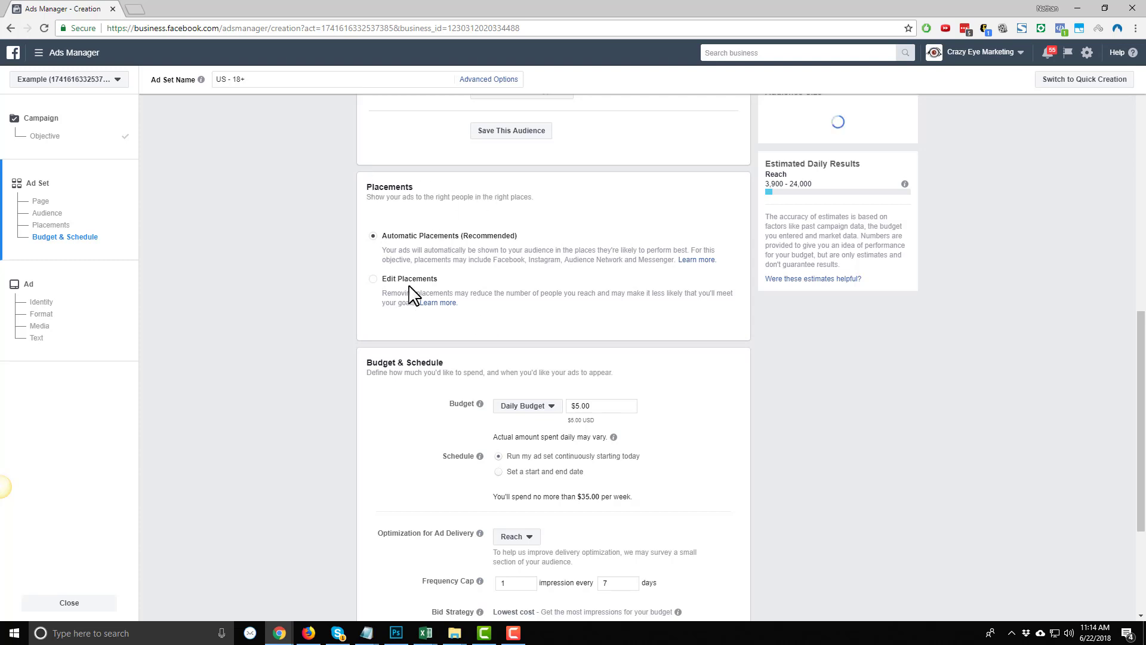
Switch to manual placements limited to mobile devices only
{"action": "left_click", "coordinate": [374, 280]}
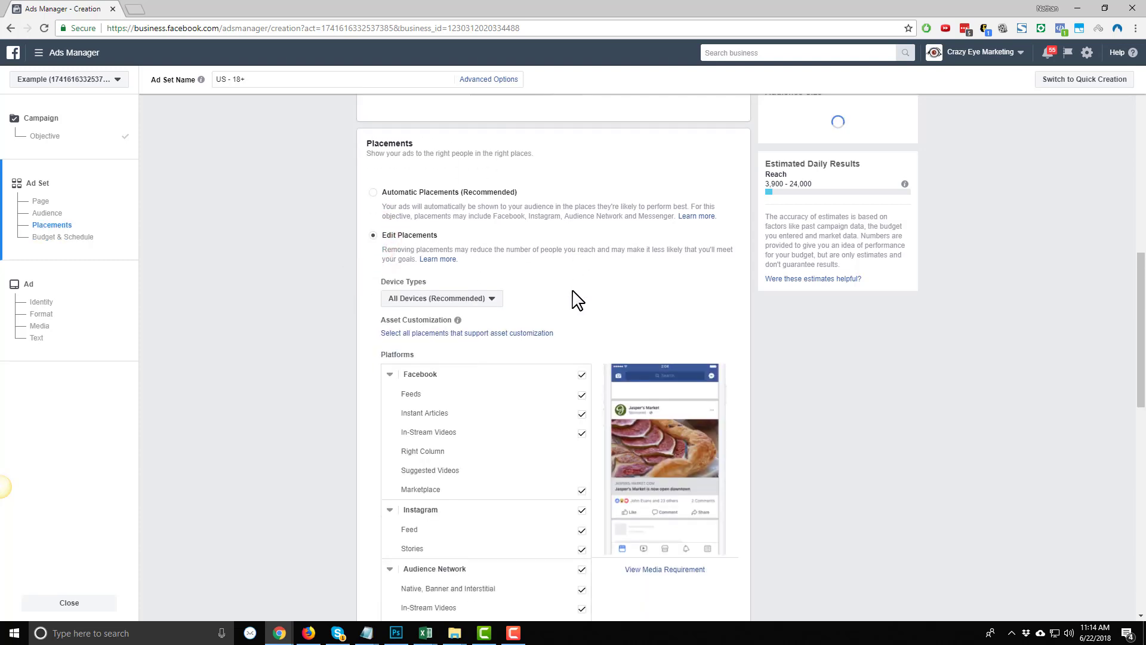
{"action": "left_click", "coordinate": [486, 285]}
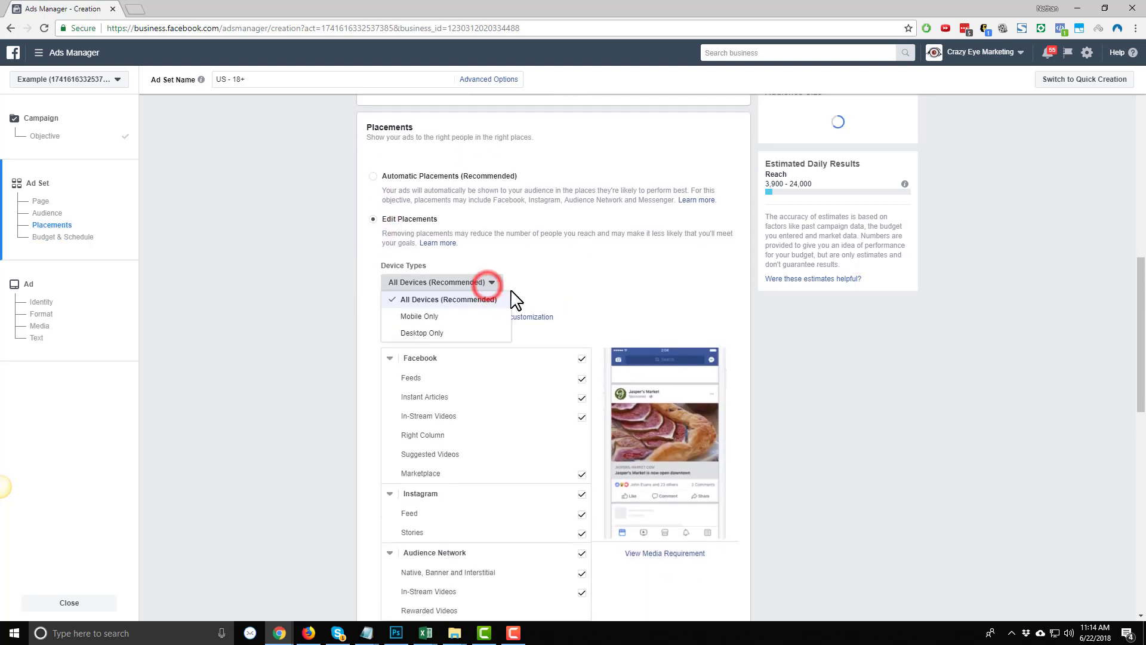
{"action": "left_click", "coordinate": [421, 318]}
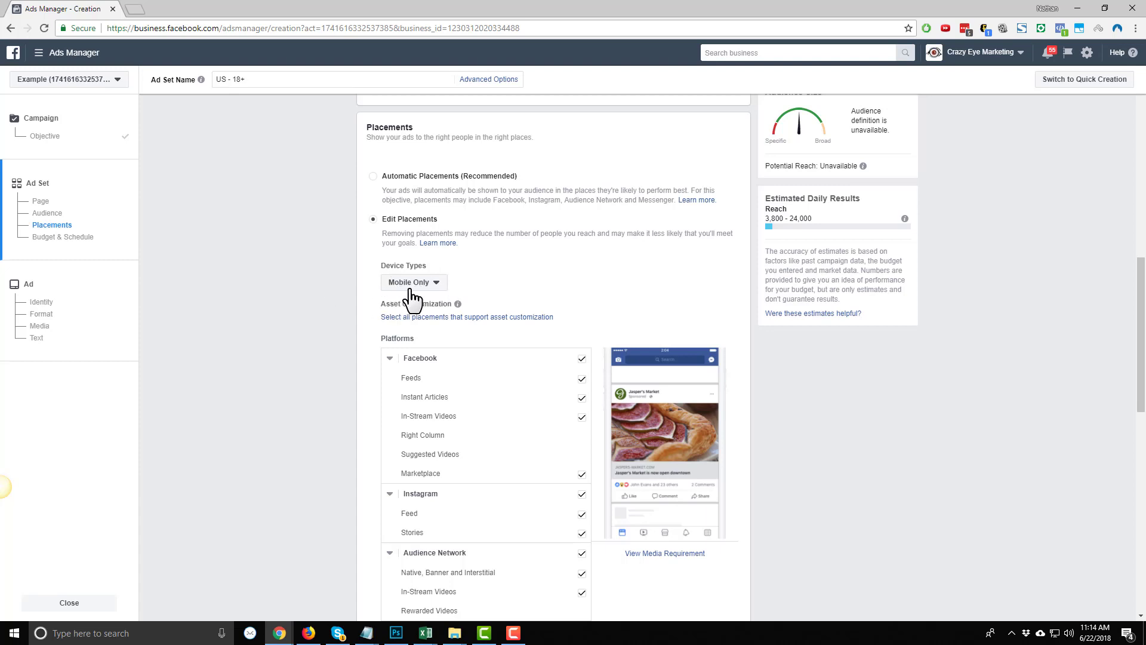
Keep only Facebook Feeds, Marketplace and Instagram Feed as placements
{"action": "scroll", "coordinate": [334, 311], "scroll_direction": "down", "scroll_amount": 3}
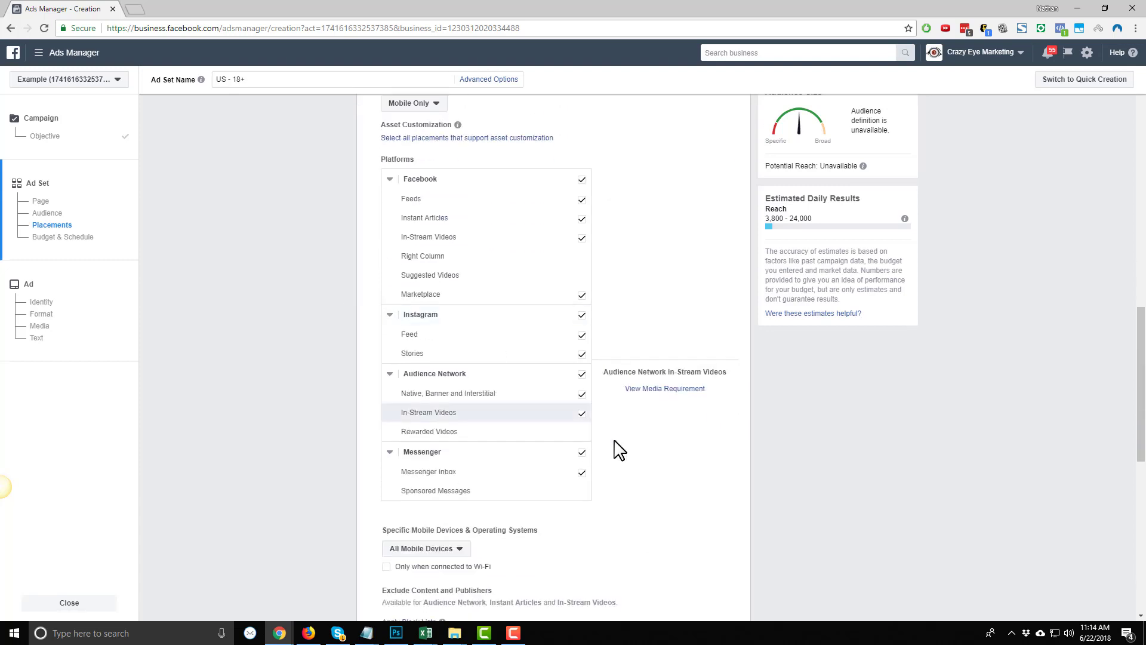
{"action": "left_click", "coordinate": [582, 452]}
{"action": "left_click", "coordinate": [582, 374]}
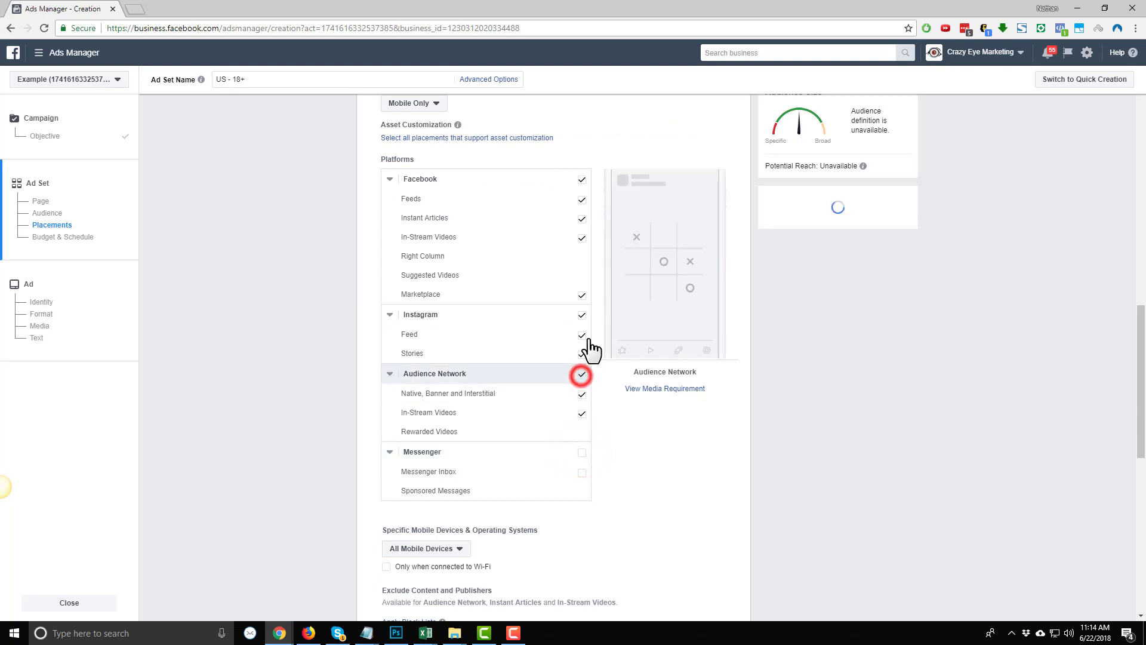
{"action": "left_click", "coordinate": [583, 315]}
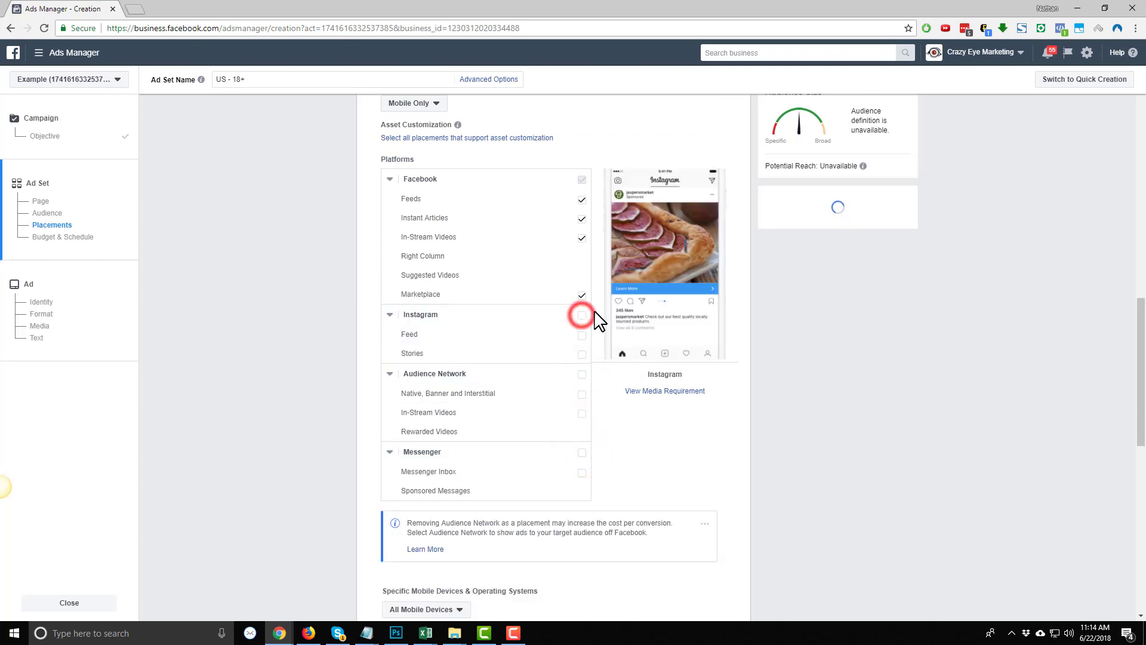
{"action": "left_click", "coordinate": [582, 237]}
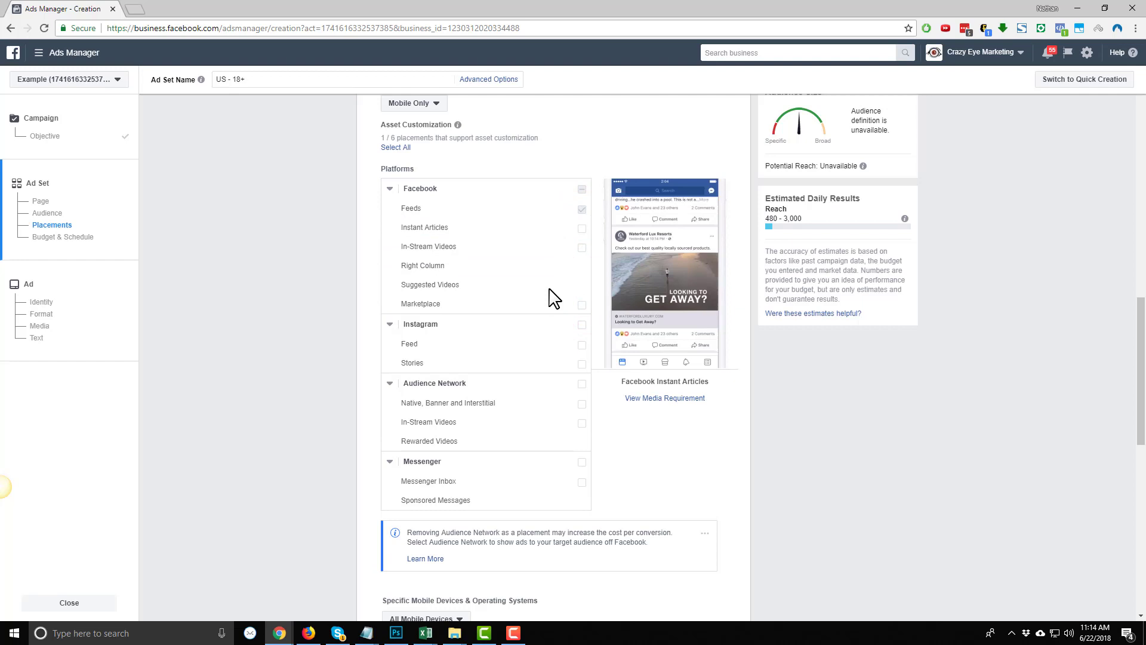
{"action": "left_click", "coordinate": [582, 305]}
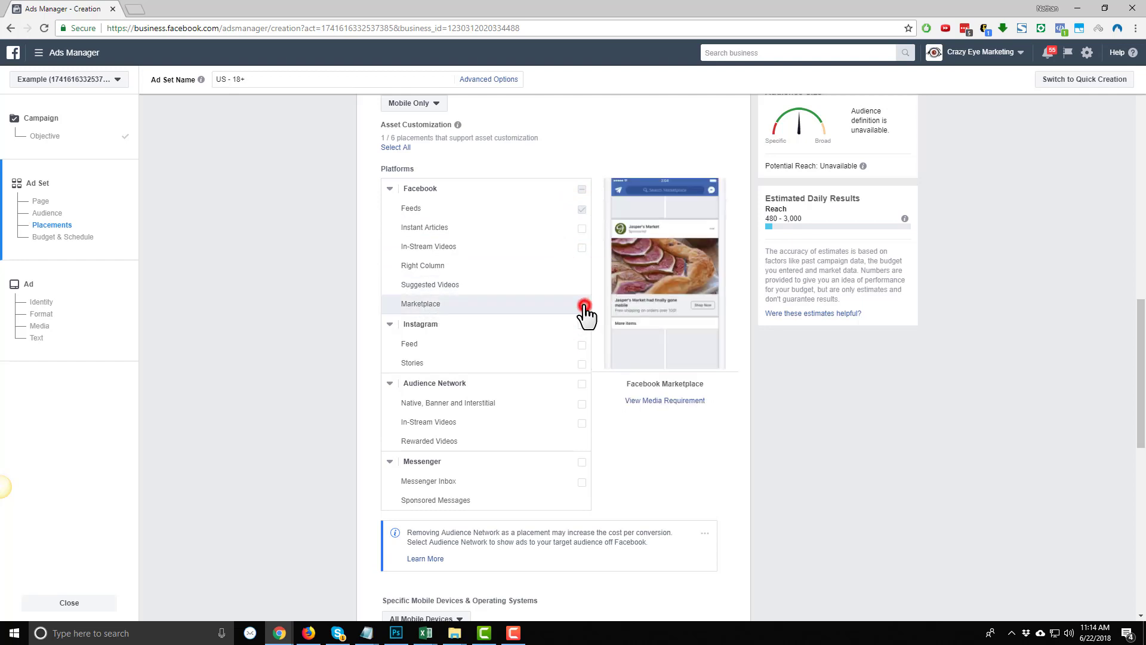
{"action": "left_click", "coordinate": [583, 335]}
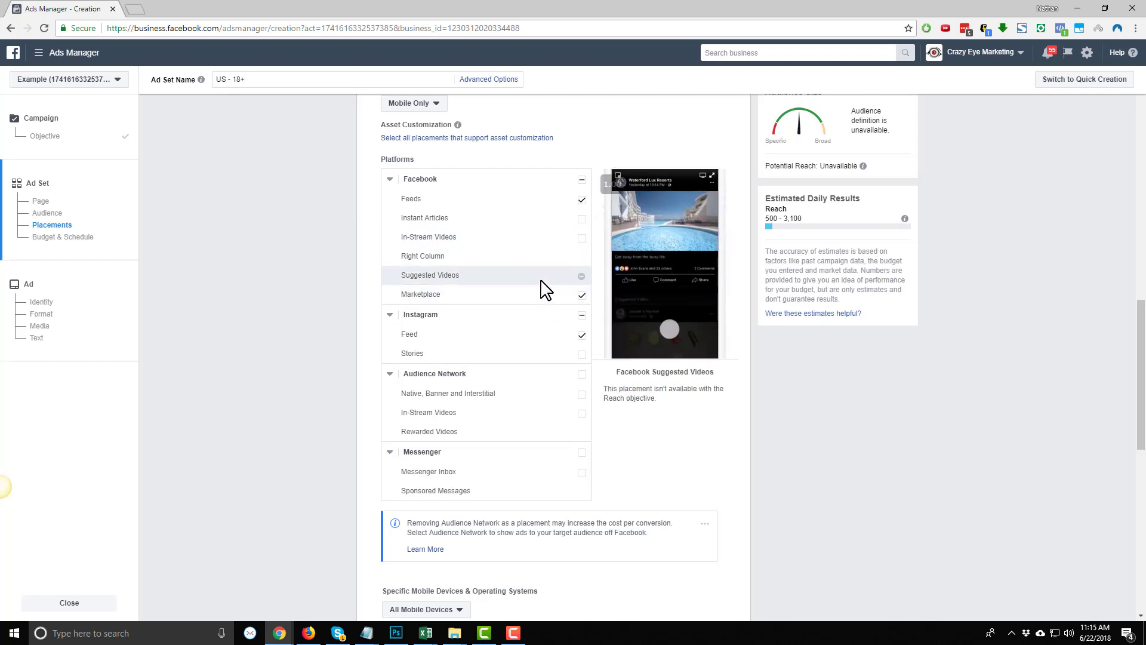
Finish the ad set and continue to ad creation
{"action": "scroll", "coordinate": [537, 290], "scroll_direction": "down", "scroll_amount": 2}
{"action": "scroll", "coordinate": [495, 287], "scroll_direction": "down", "scroll_amount": 1}
{"action": "scroll", "coordinate": [501, 292], "scroll_direction": "down", "scroll_amount": 1}
{"action": "scroll", "coordinate": [507, 290], "scroll_direction": "down", "scroll_amount": 2}
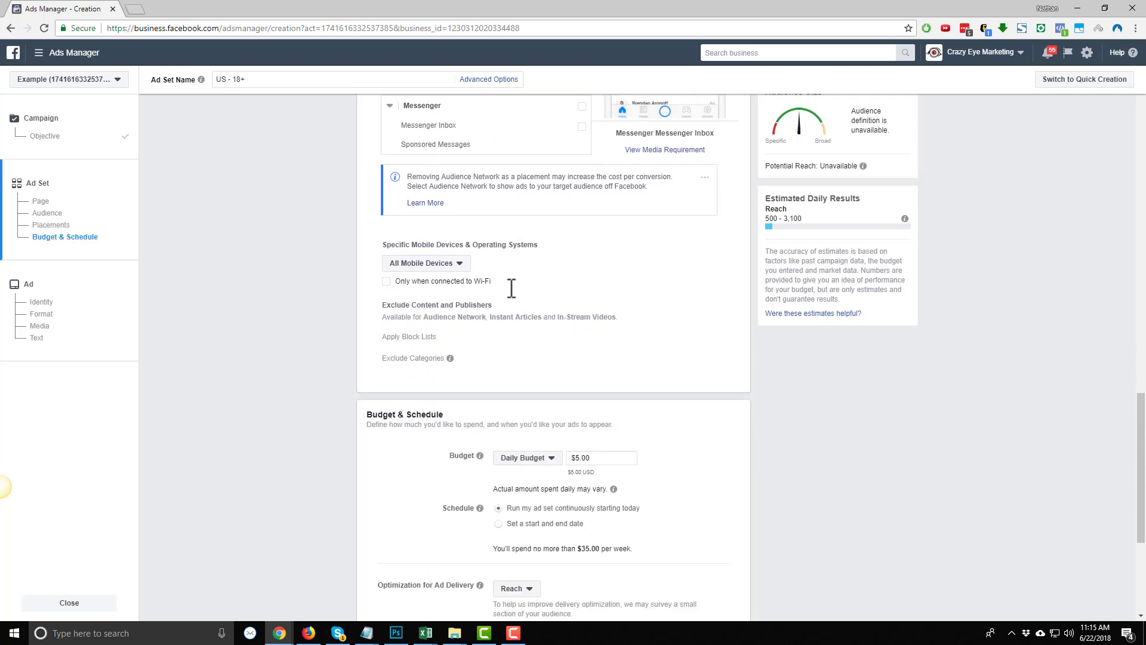
{"action": "scroll", "coordinate": [511, 289], "scroll_direction": "down", "scroll_amount": 1}
{"action": "scroll", "coordinate": [512, 299], "scroll_direction": "down", "scroll_amount": 2}
{"action": "scroll", "coordinate": [603, 298], "scroll_direction": "down", "scroll_amount": 1}
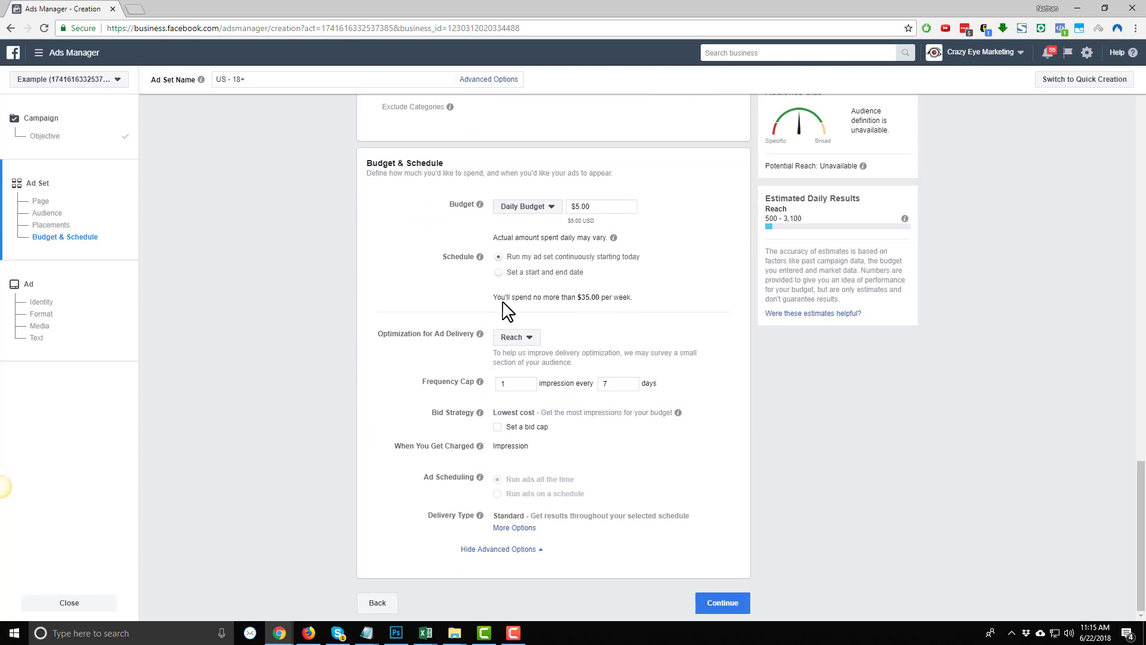
{"action": "left_click", "coordinate": [717, 611]}
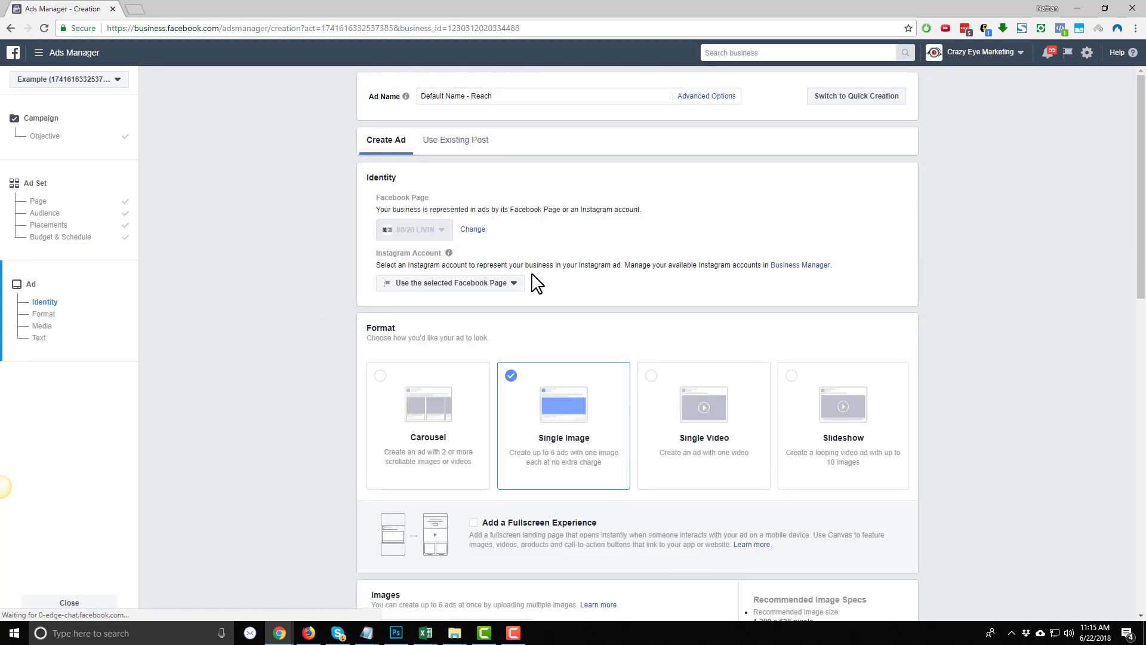
Check the default ad name and scroll down to the ad's Text section
{"action": "left_click", "coordinate": [548, 95]}
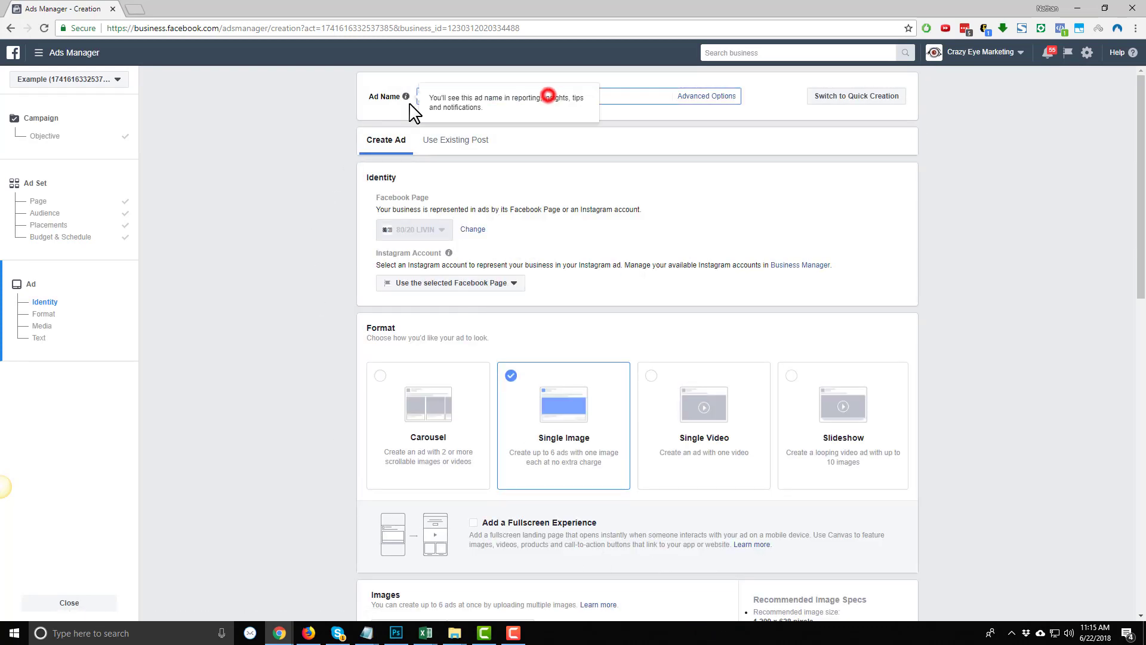
{"action": "left_click", "coordinate": [625, 158]}
{"action": "scroll", "coordinate": [485, 125], "scroll_direction": "down", "scroll_amount": 1}
{"action": "scroll", "coordinate": [512, 218], "scroll_direction": "down", "scroll_amount": 1}
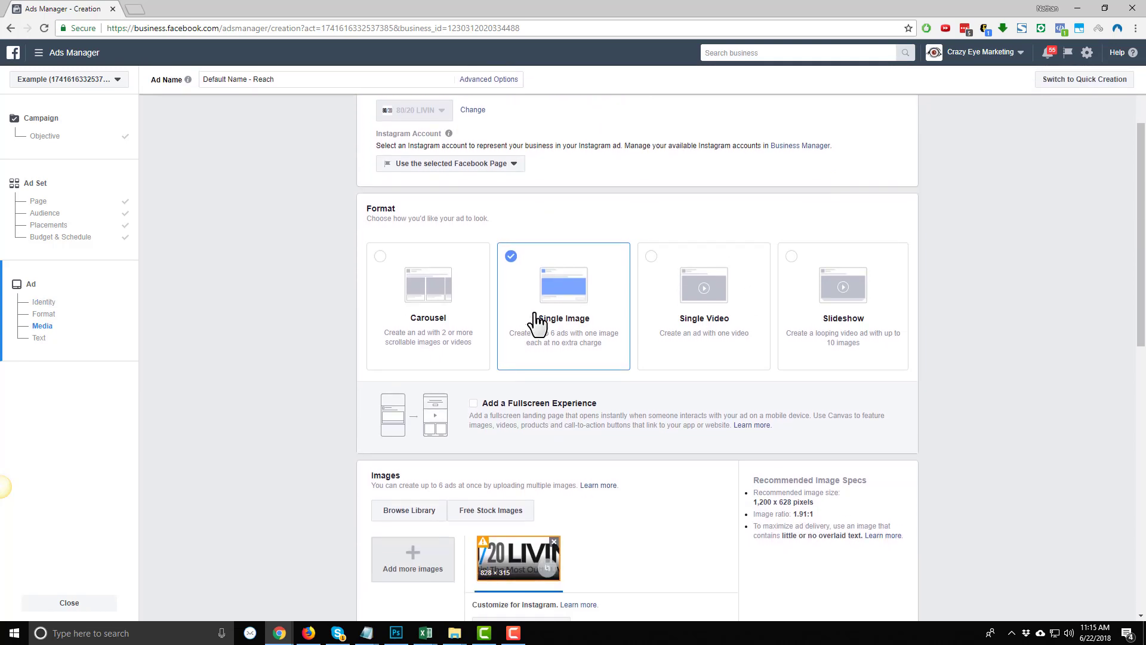
{"action": "scroll", "coordinate": [542, 313], "scroll_direction": "down", "scroll_amount": 2}
{"action": "scroll", "coordinate": [533, 221], "scroll_direction": "down", "scroll_amount": 1}
{"action": "scroll", "coordinate": [528, 222], "scroll_direction": "down", "scroll_amount": 1}
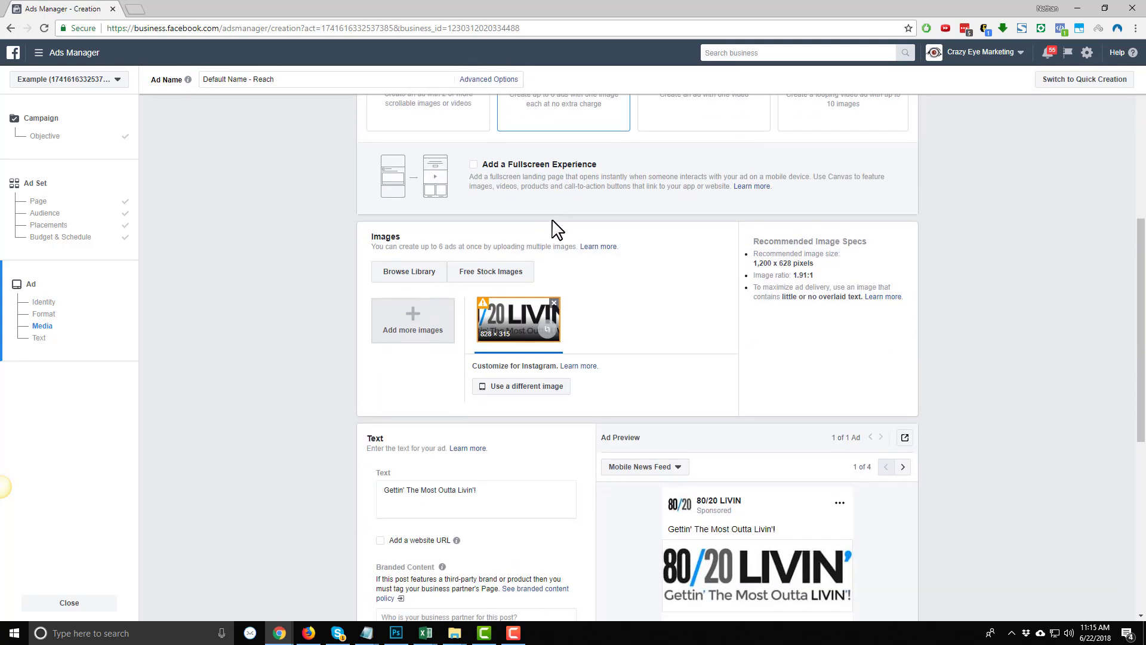
{"action": "scroll", "coordinate": [522, 225], "scroll_direction": "down", "scroll_amount": 1}
{"action": "scroll", "coordinate": [515, 227], "scroll_direction": "down", "scroll_amount": 1}
{"action": "scroll", "coordinate": [520, 227], "scroll_direction": "down", "scroll_amount": 1}
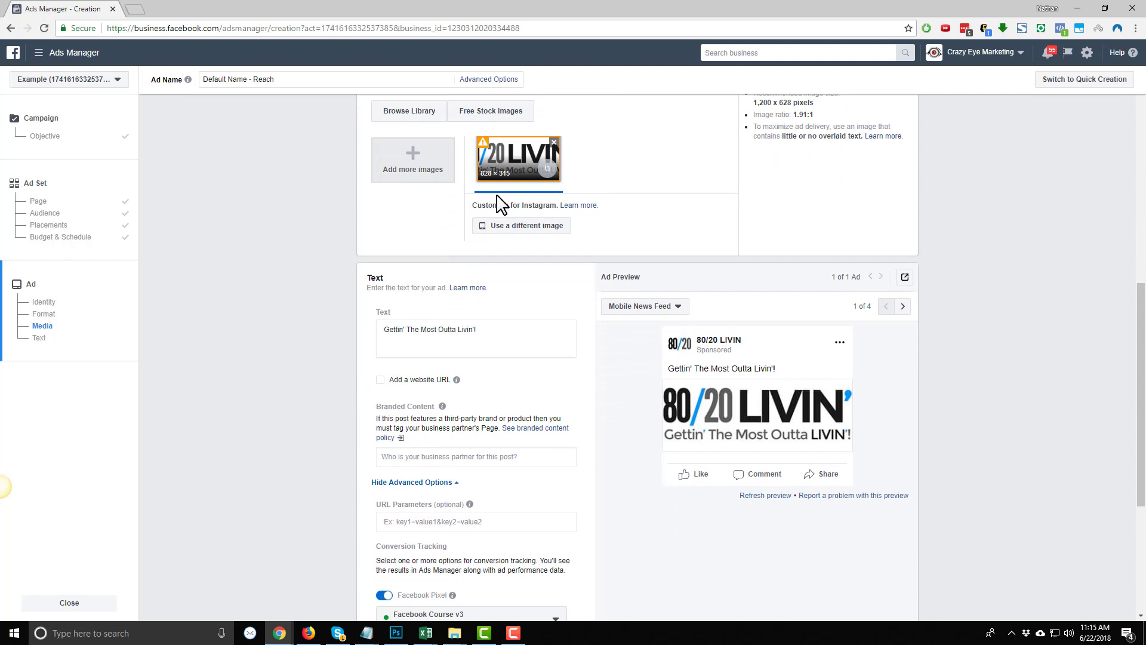
{"action": "scroll", "coordinate": [537, 226], "scroll_direction": "down", "scroll_amount": 2}
{"action": "scroll", "coordinate": [555, 227], "scroll_direction": "down", "scroll_amount": 1}
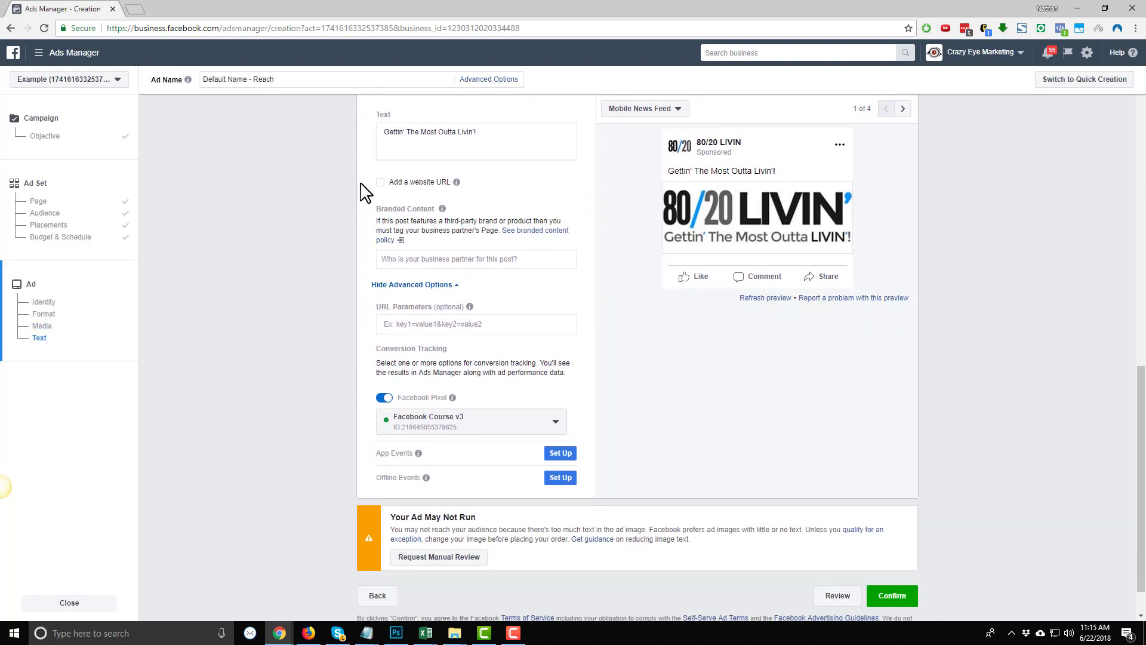
{"action": "scroll", "coordinate": [376, 206], "scroll_direction": "up", "scroll_amount": 1}
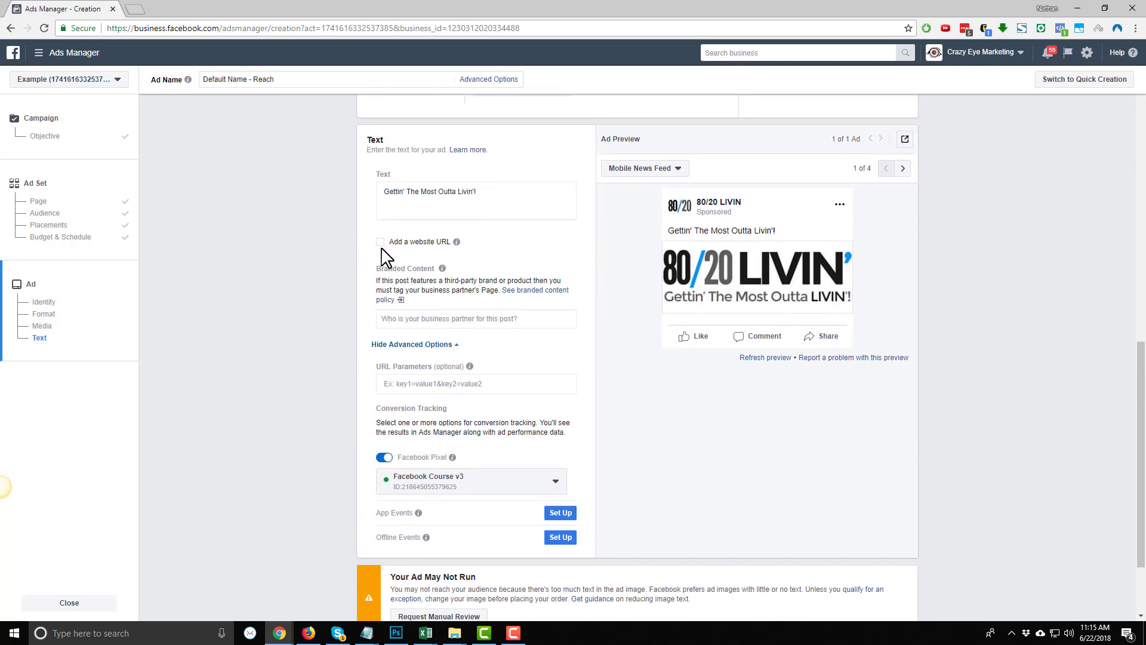
Add a website link to the ad and set its call to action to Call Now
{"action": "left_click", "coordinate": [381, 244]}
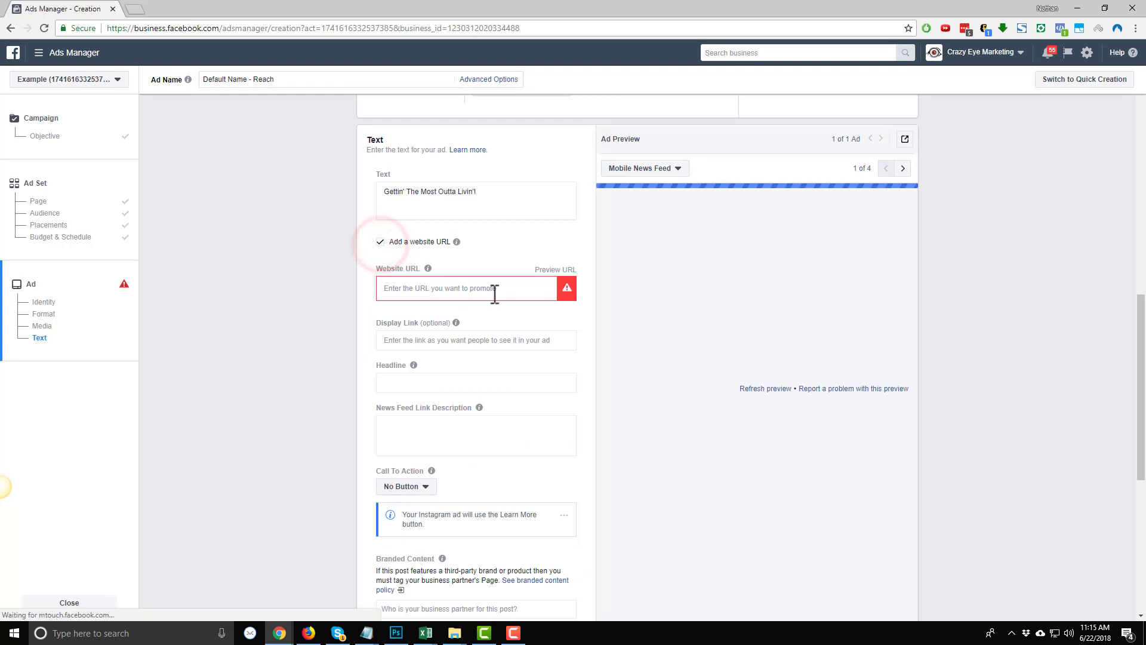
{"action": "scroll", "coordinate": [366, 302], "scroll_direction": "down", "scroll_amount": 1}
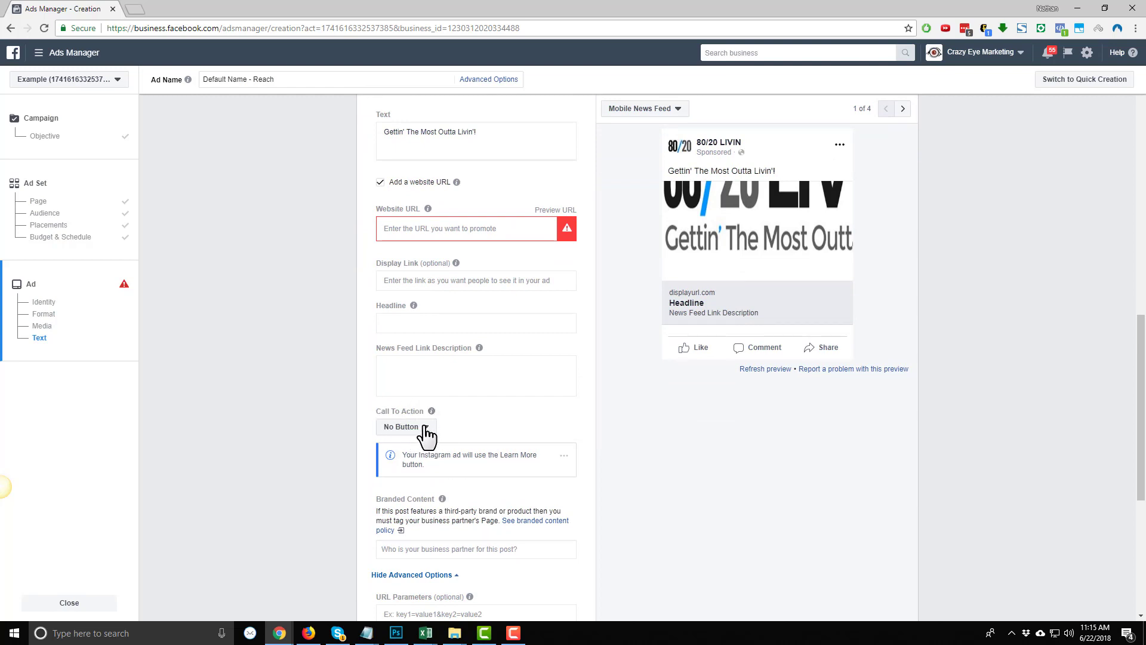
{"action": "left_click", "coordinate": [427, 428]}
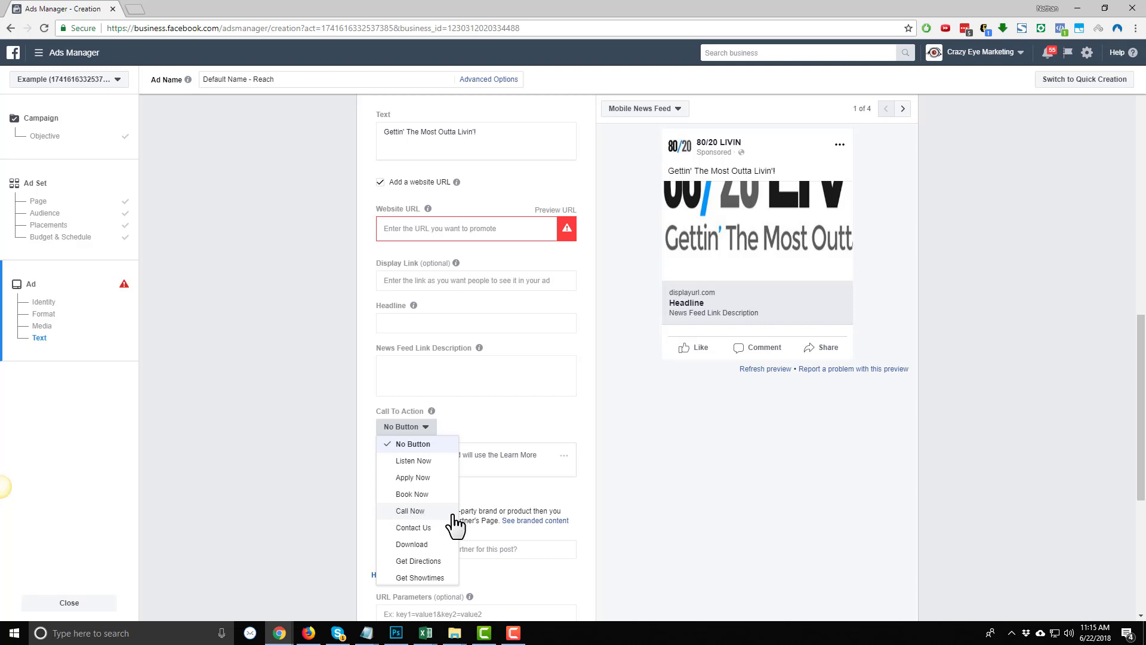
{"action": "left_click", "coordinate": [428, 512]}
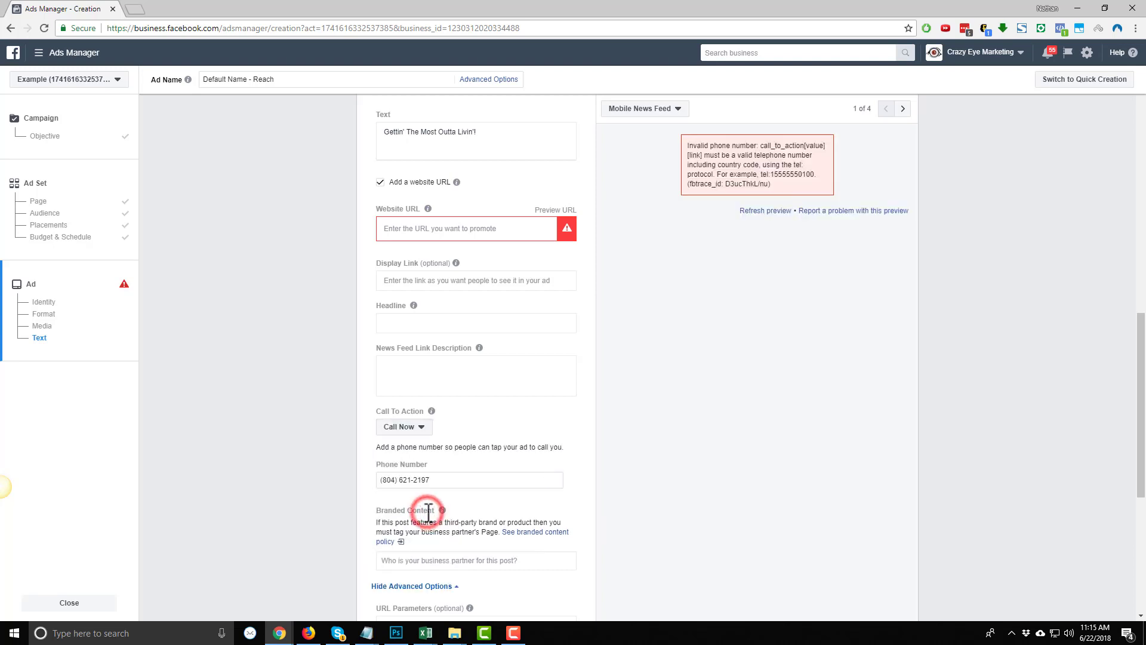
{"action": "scroll", "coordinate": [344, 465], "scroll_direction": "down", "scroll_amount": 2}
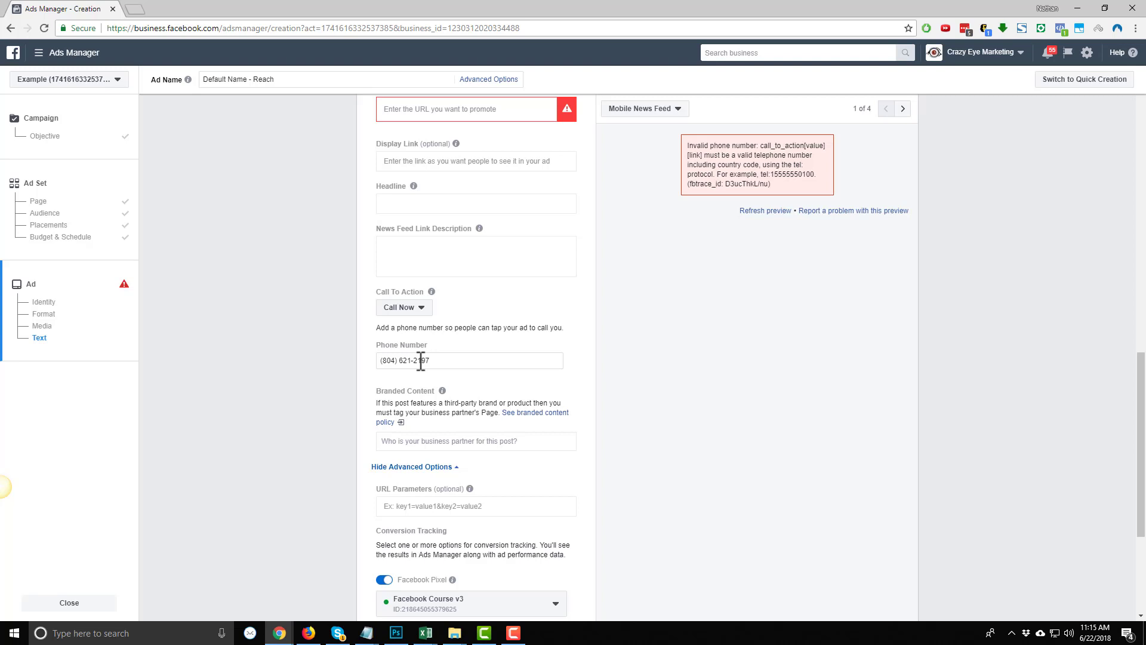
{"action": "left_click_drag", "start_coordinate": [470, 361], "coordinate": [325, 376]}
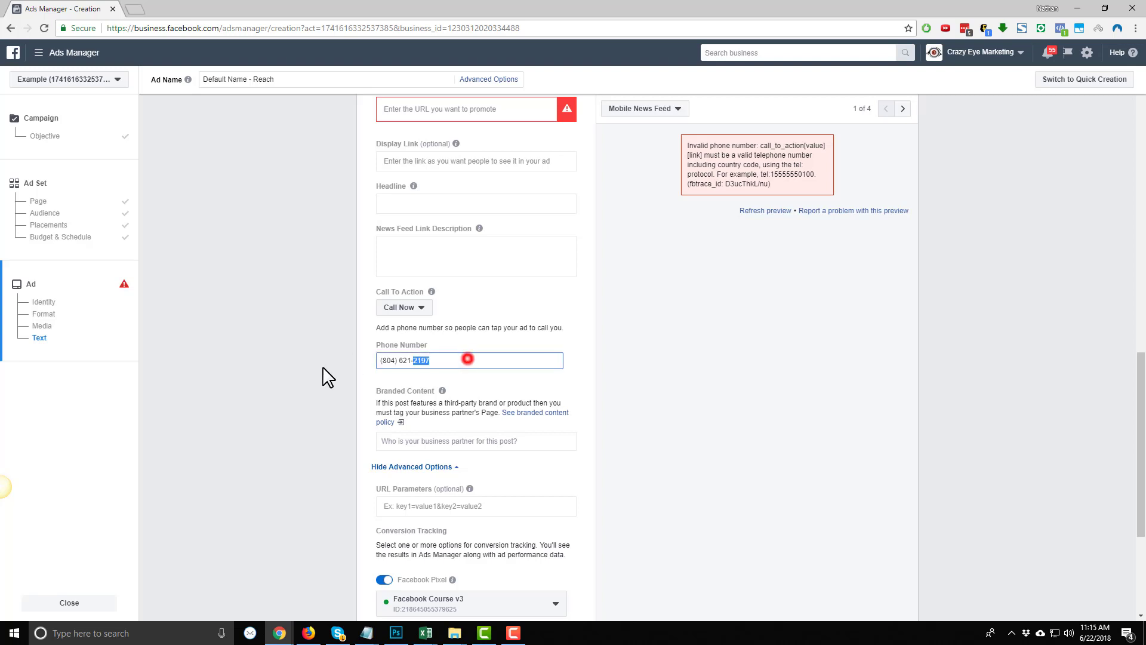
{"action": "left_click", "coordinate": [259, 374]}
{"action": "scroll", "coordinate": [404, 391], "scroll_direction": "up", "scroll_amount": 2}
{"action": "left_click", "coordinate": [440, 233]}
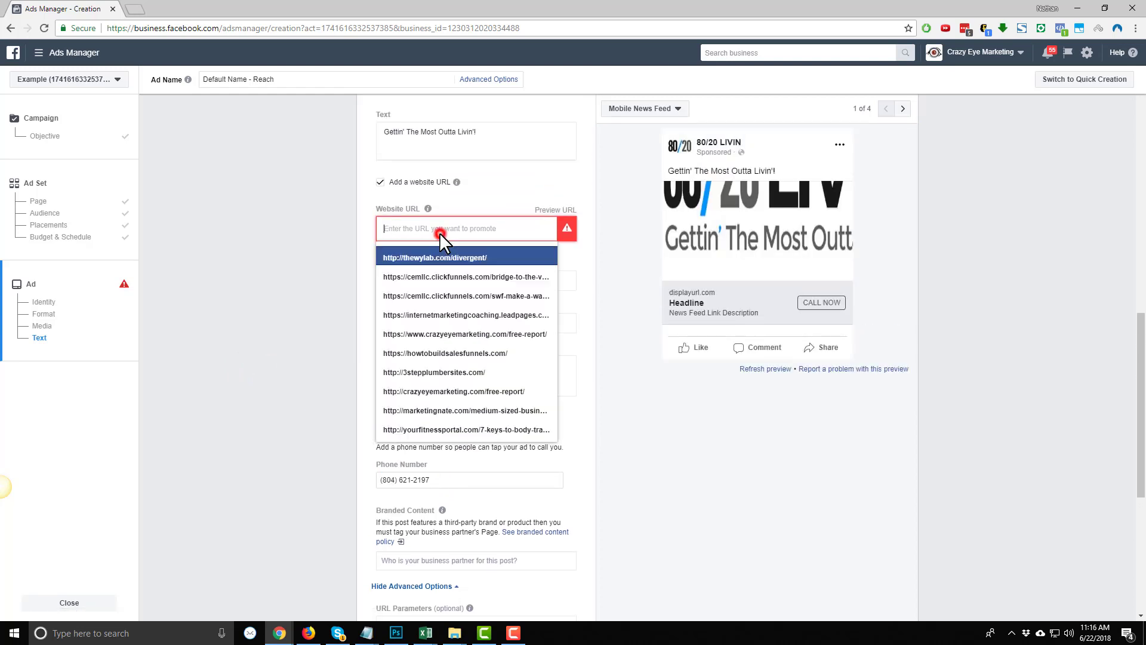
{"action": "left_click", "coordinate": [443, 228]}
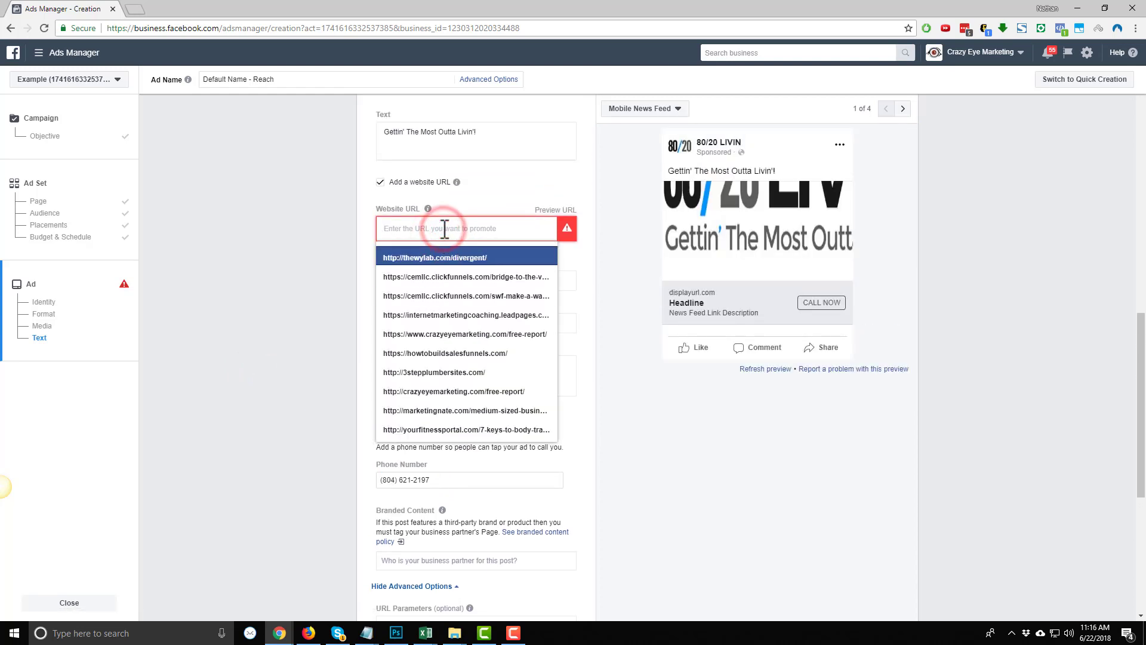
{"action": "type", "text": "http"}
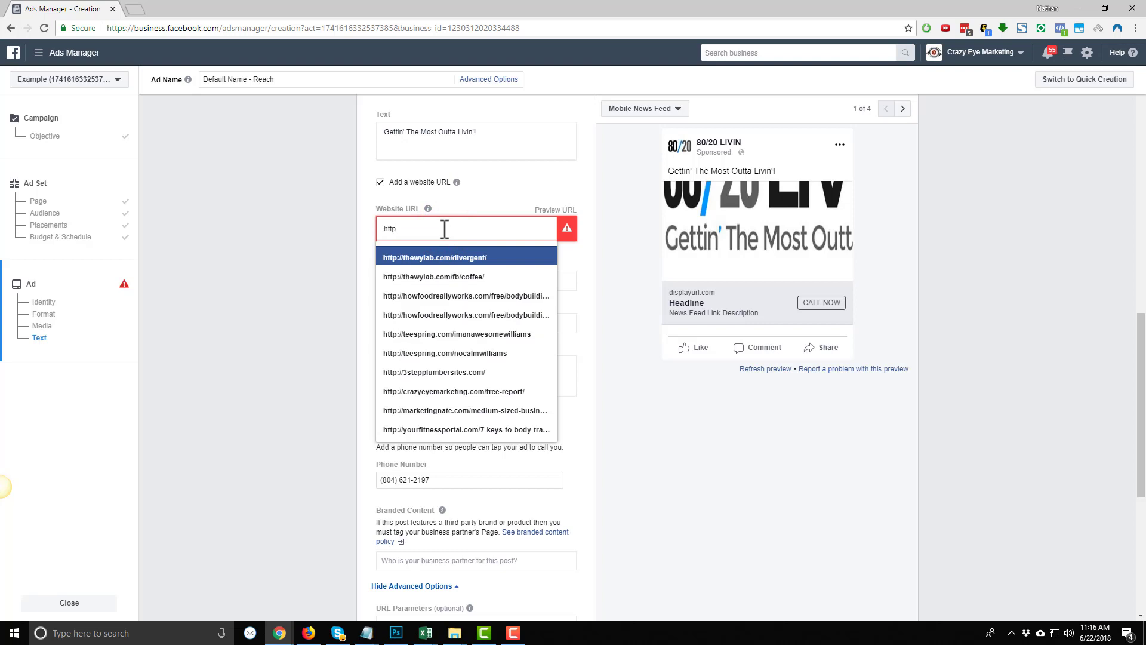
{"action": "type", "text": "s://www.crazyeyemarketing.com"}
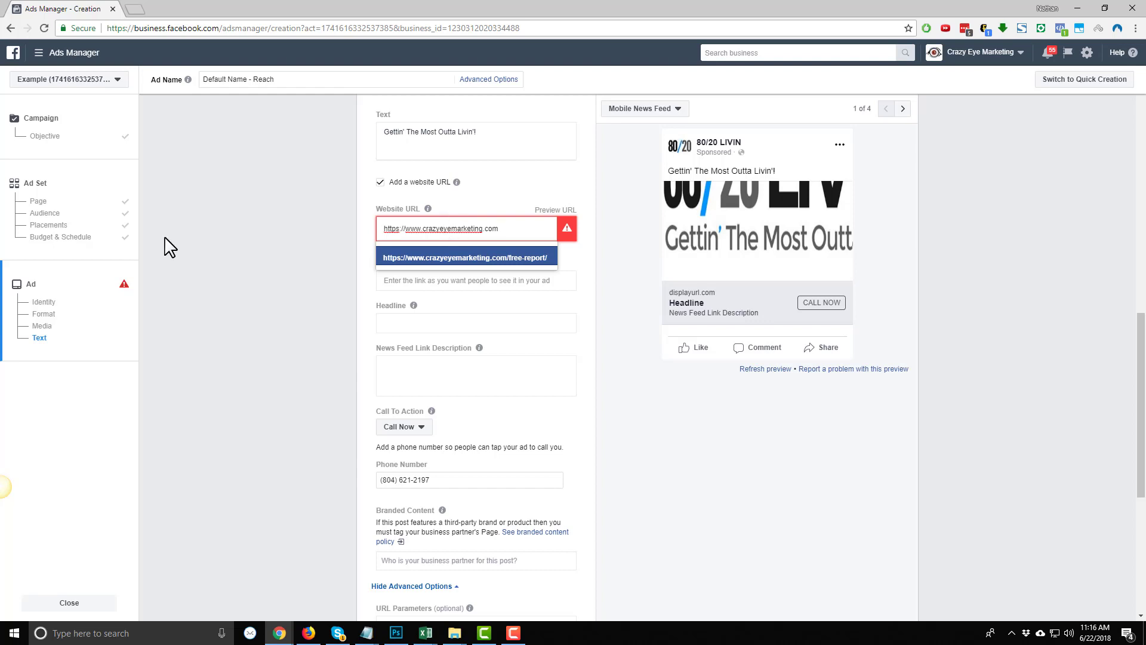
{"action": "left_click", "coordinate": [236, 236]}
Set text "We're taking dinner reservations, call now!" and begin the 'Call Now…50%' headline
{"action": "triple_click", "coordinate": [546, 191]}
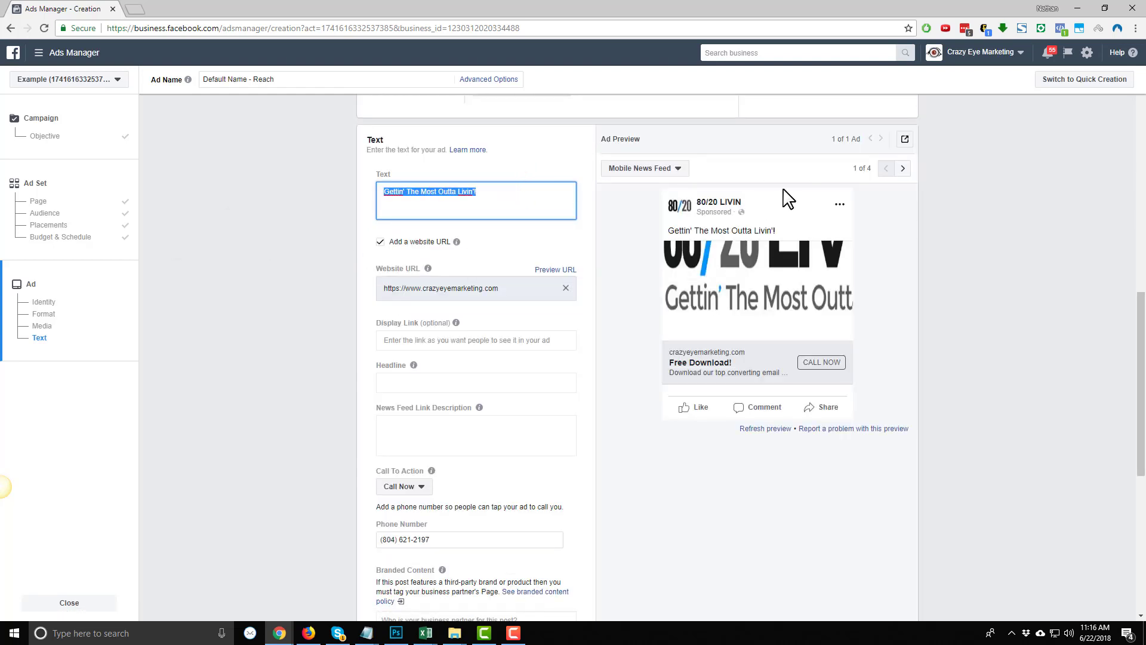
{"action": "type", "text": "Din"}
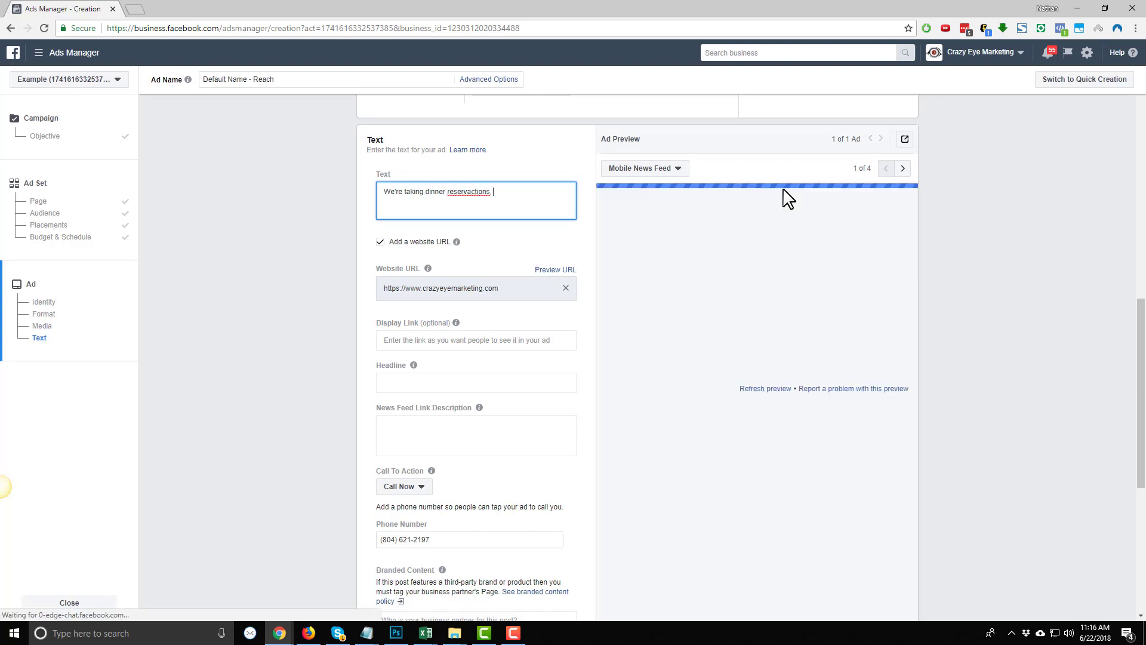
{"action": "type", "text": "call now!"}
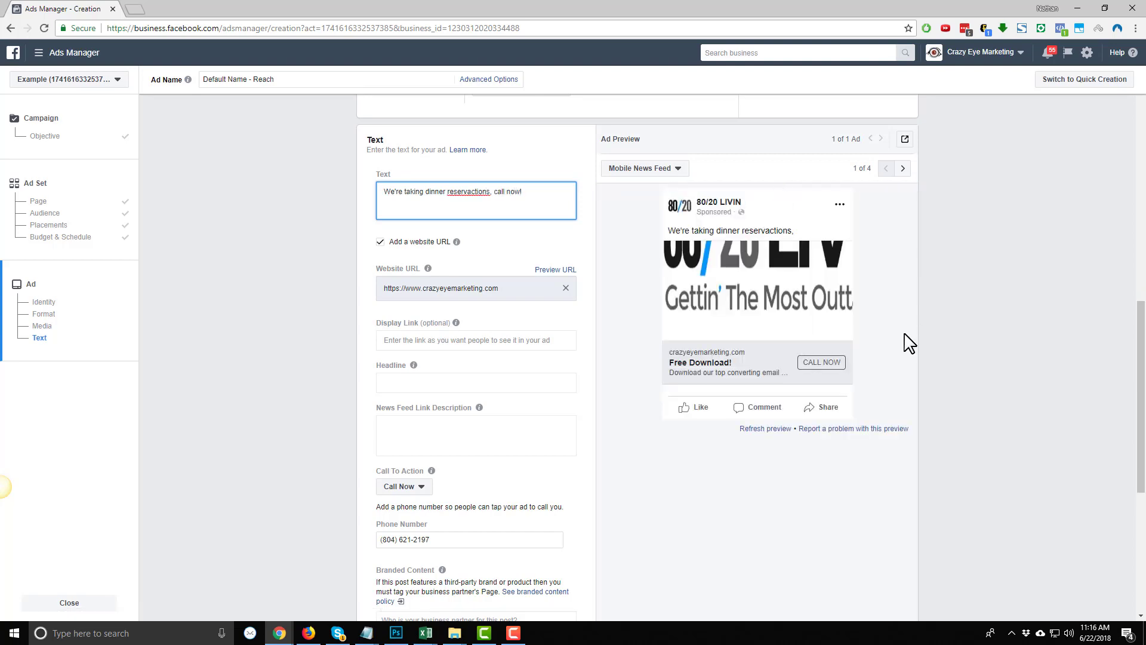
{"action": "left_click", "coordinate": [445, 380]}
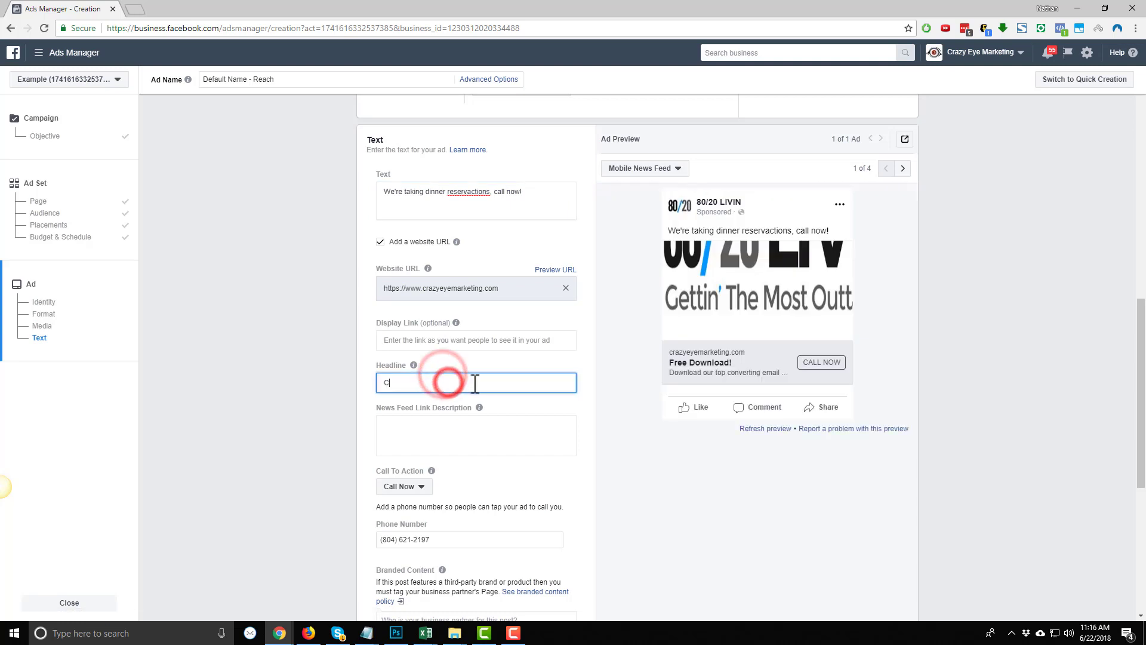
{"action": "type", "text": "Call Now For Reservations &"}
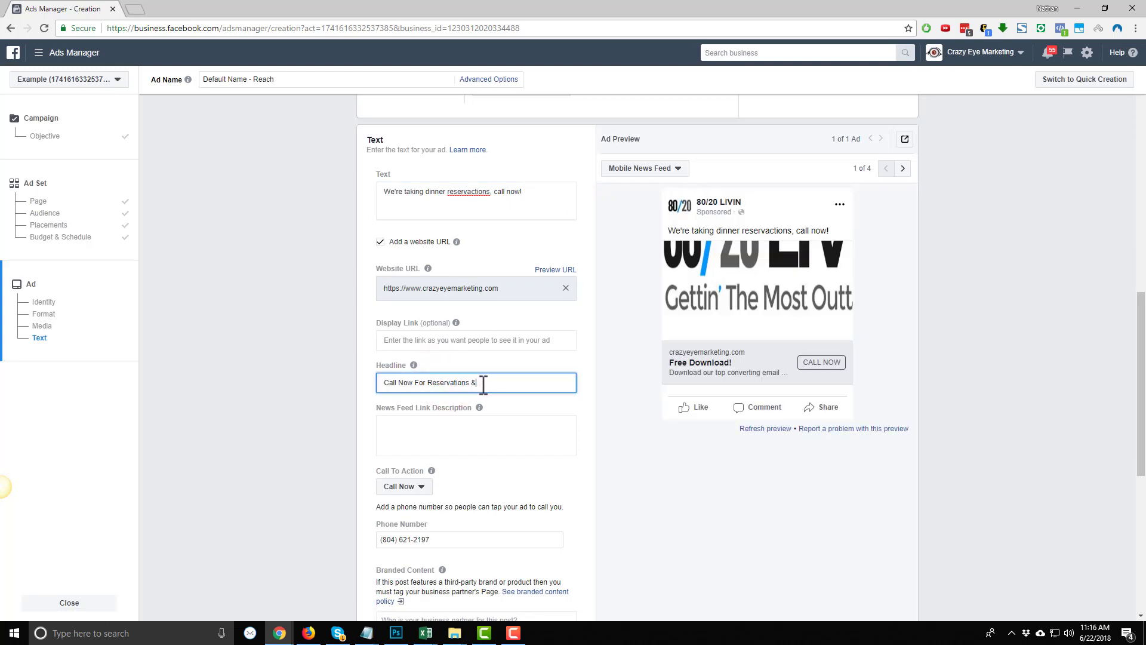
{"action": "type", "text": " Save 50%!!!!"}
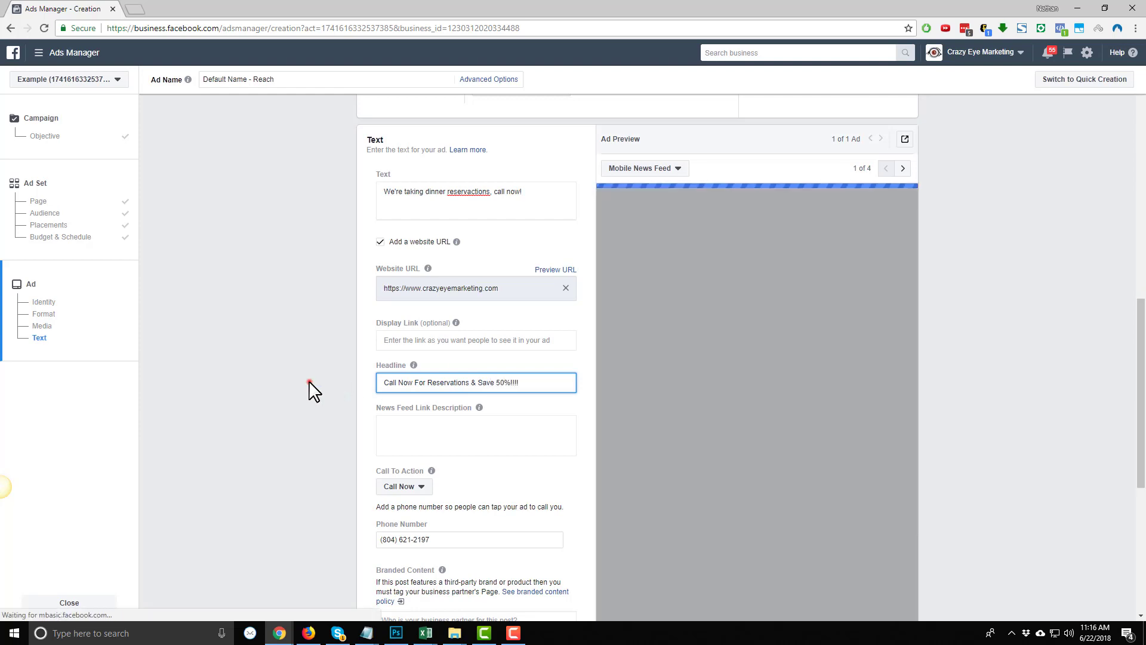
Apply the headline and preview the ad in Feature Phone, Marketplace and Instagram Feed
{"action": "left_click", "coordinate": [307, 381]}
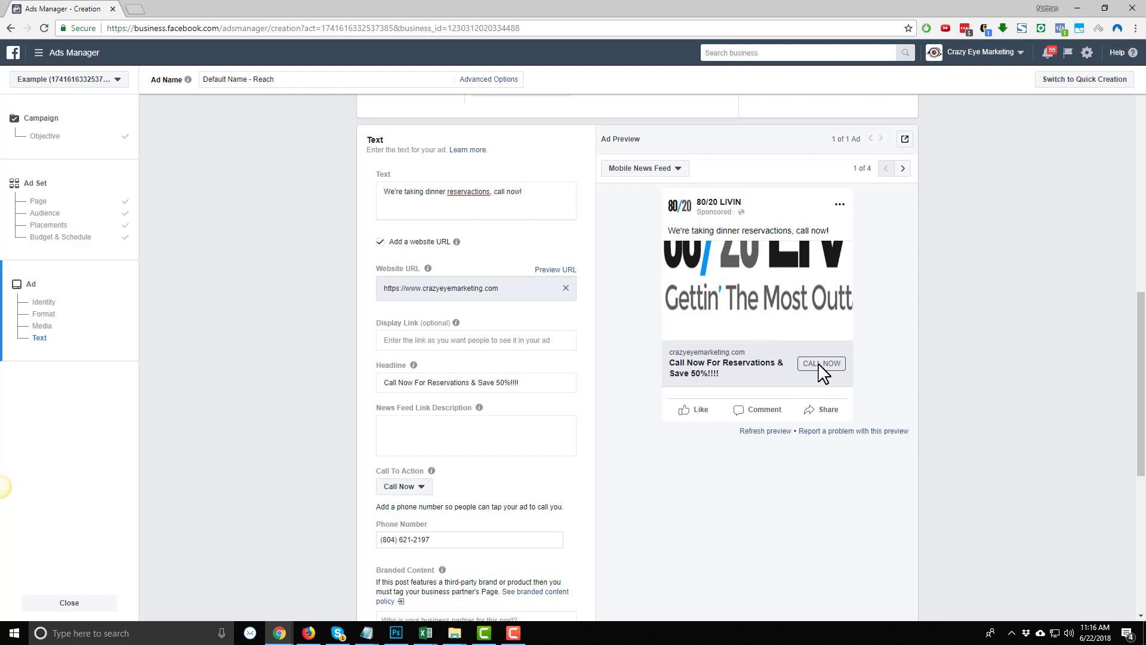
{"action": "left_click", "coordinate": [905, 168]}
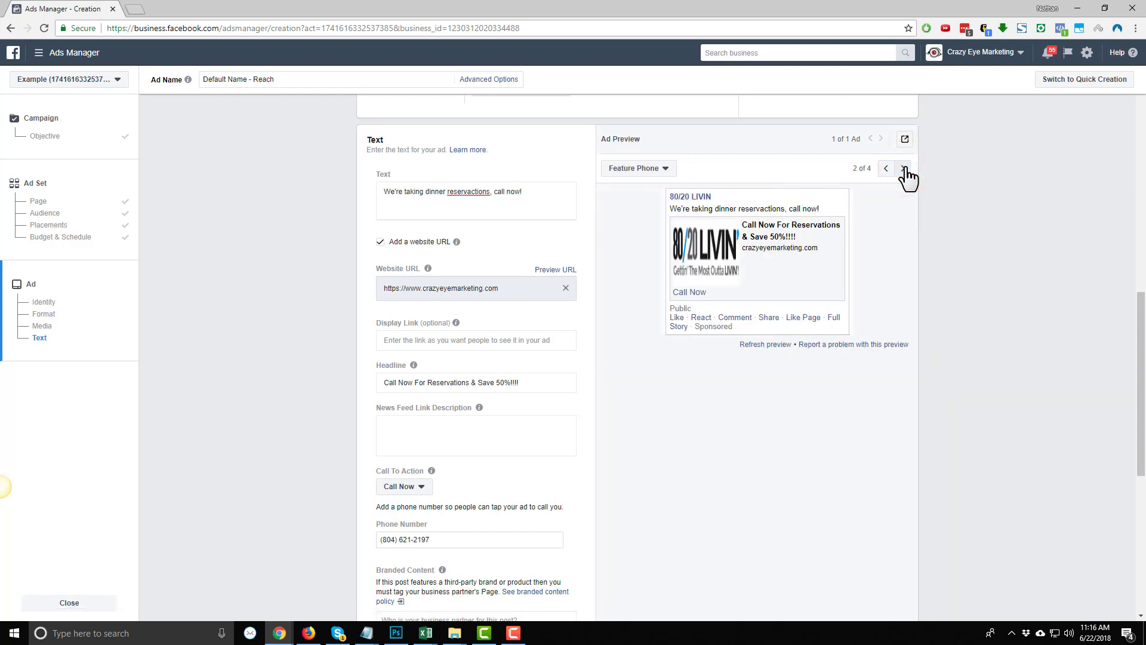
{"action": "left_click", "coordinate": [903, 168]}
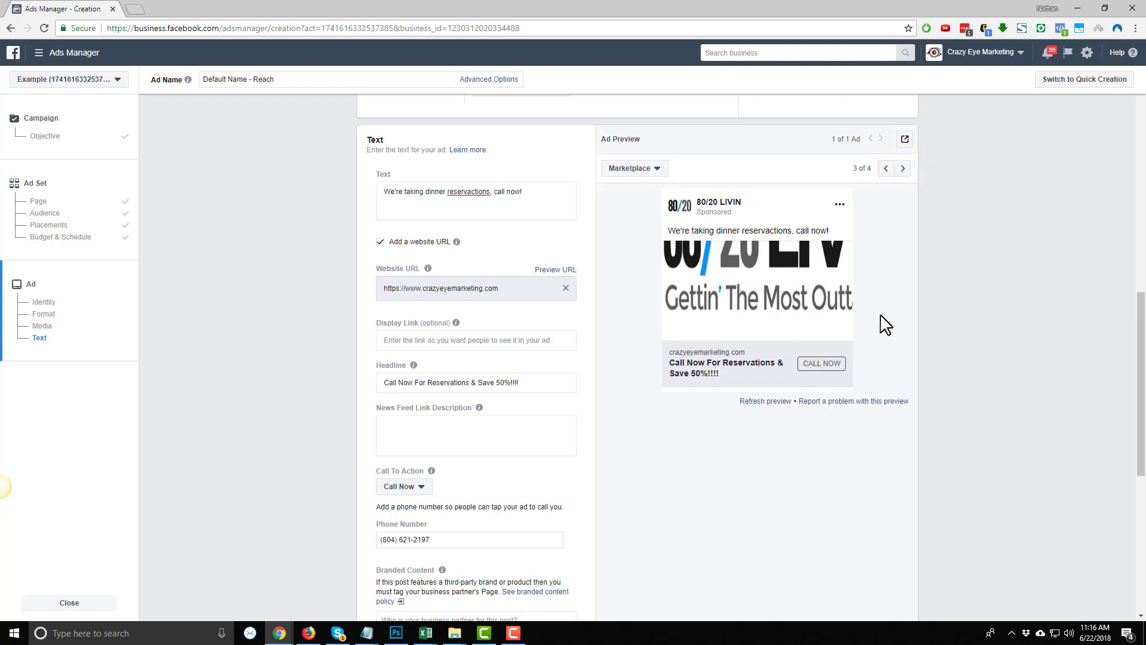
{"action": "left_click", "coordinate": [903, 168]}
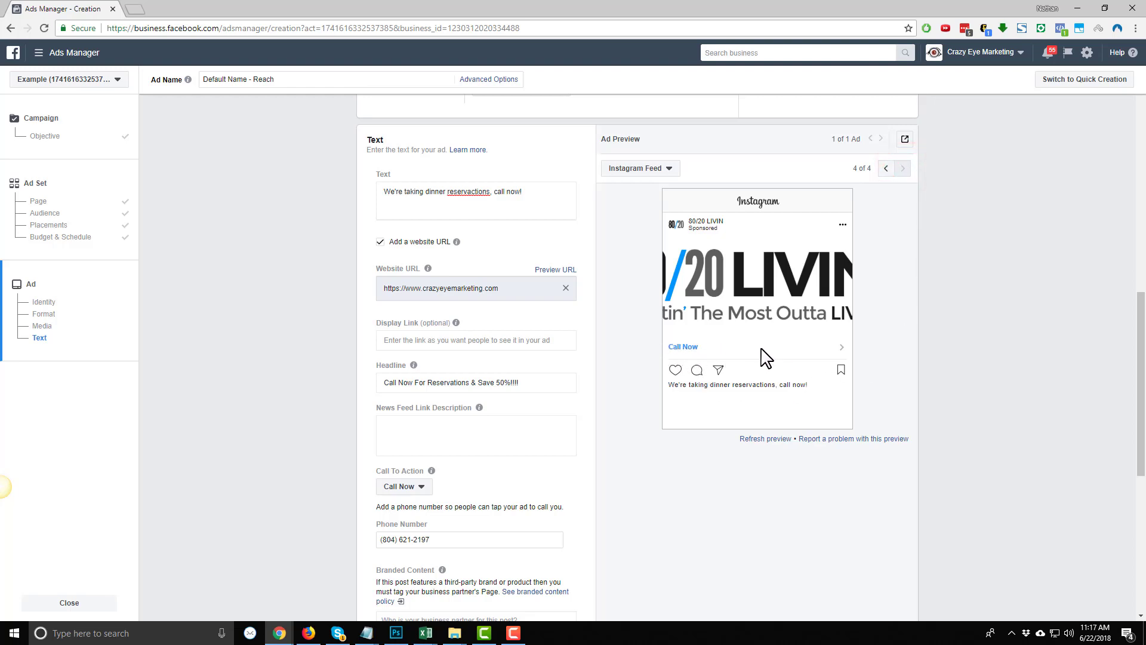
{"action": "scroll", "coordinate": [266, 340], "scroll_direction": "down", "scroll_amount": 2}
{"action": "scroll", "coordinate": [267, 341], "scroll_direction": "down", "scroll_amount": 2}
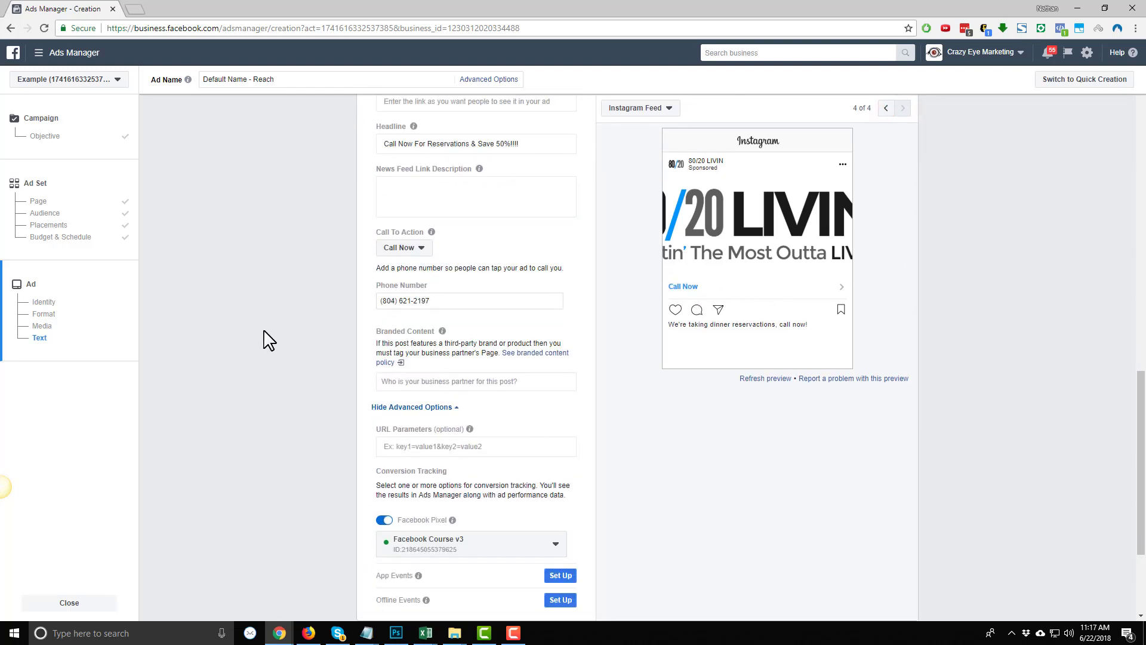
{"action": "scroll", "coordinate": [266, 340], "scroll_direction": "down", "scroll_amount": 3}
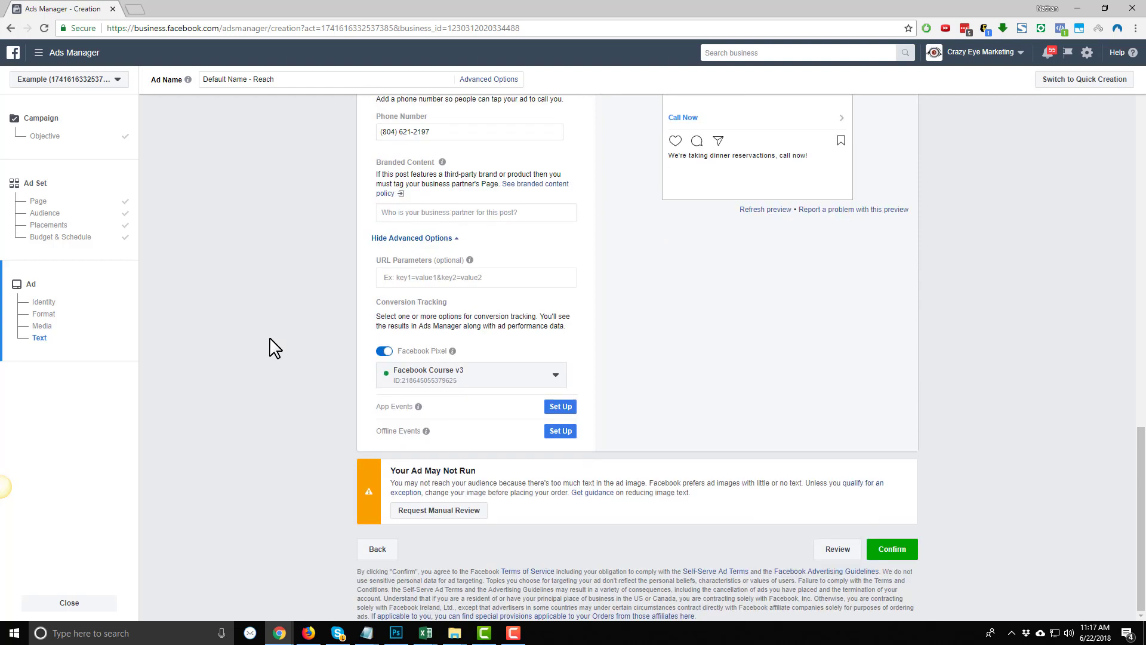
{"action": "scroll", "coordinate": [275, 348], "scroll_direction": "up", "scroll_amount": 4}
{"action": "scroll", "coordinate": [275, 349], "scroll_direction": "up", "scroll_amount": 2}
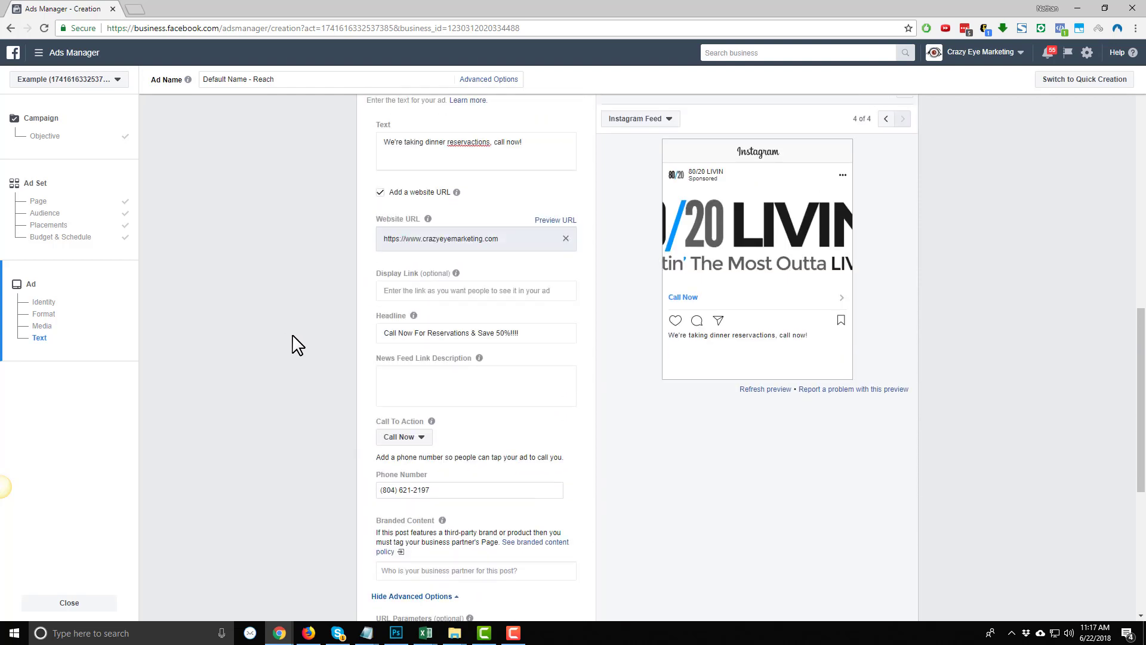